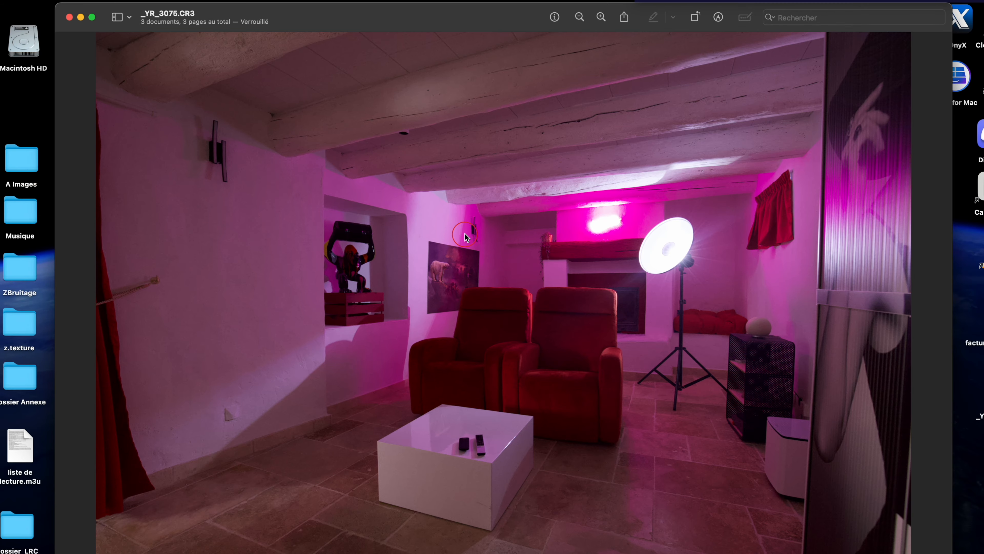
# Compare the three raw exposures _YR_3075.CR3, _YR_3078.CR3 and _YR_3079.CR3 in the preview window and close it.
pyautogui.press('Down')
pyautogui.press('Up')
pyautogui.press('Up')
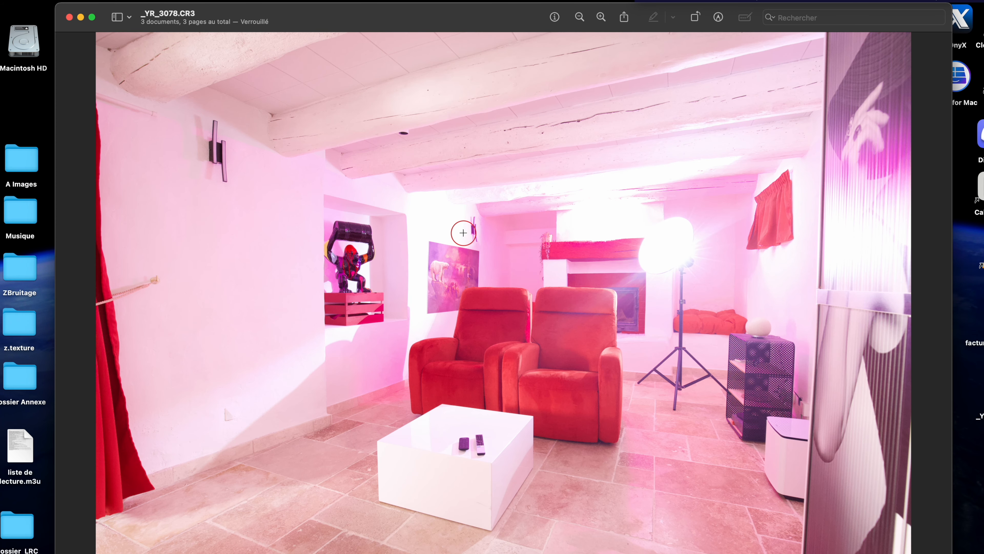
pyautogui.press('Down')
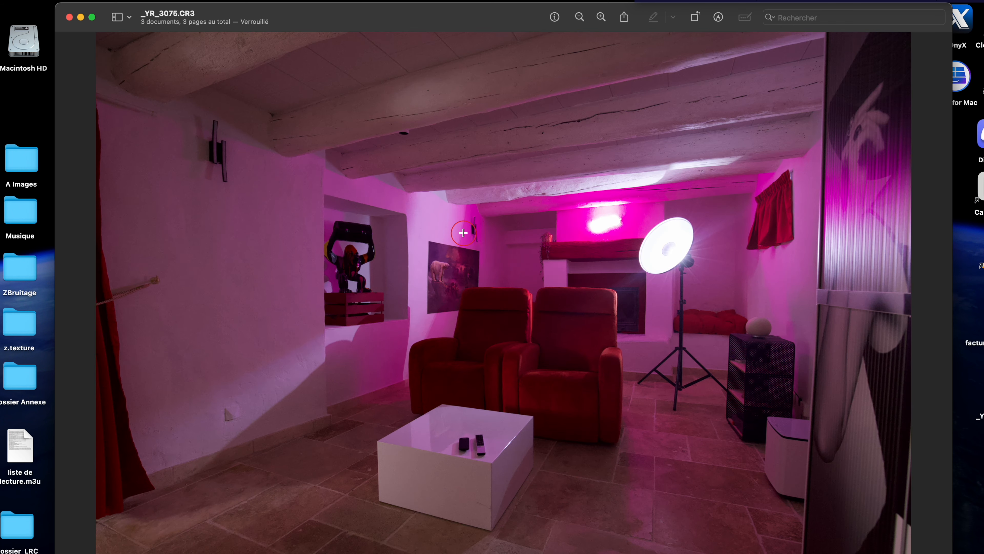
pyautogui.press('Down')
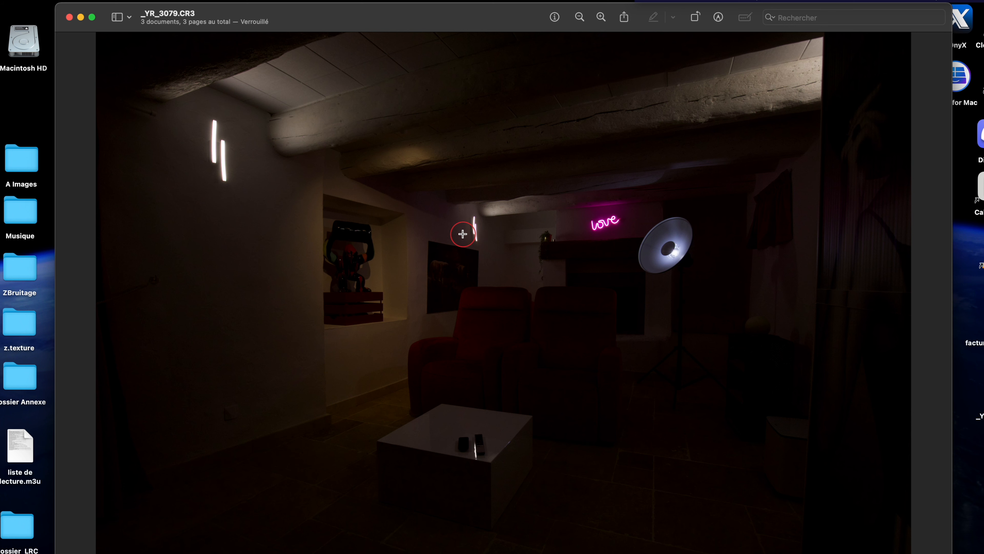
pyautogui.press('Up')
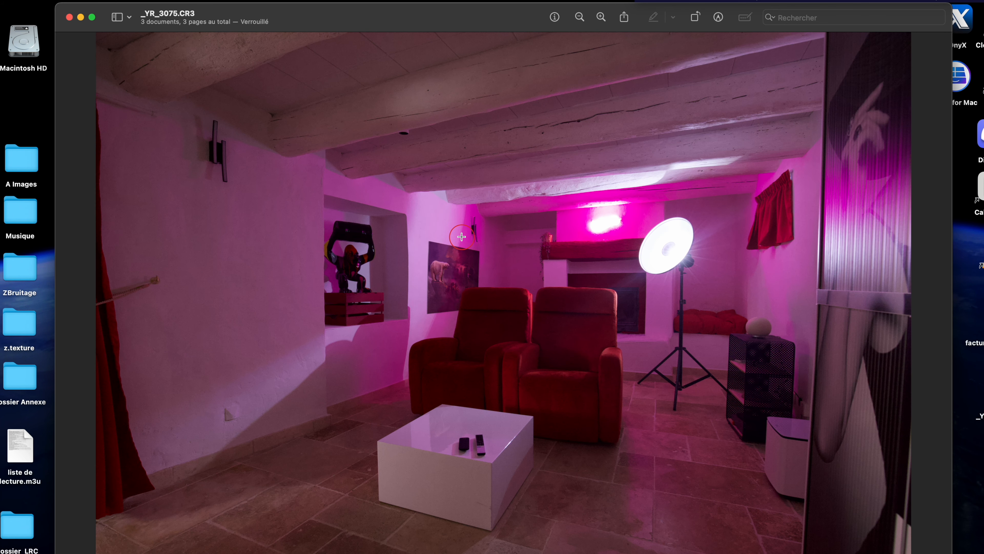
pyautogui.press('Up')
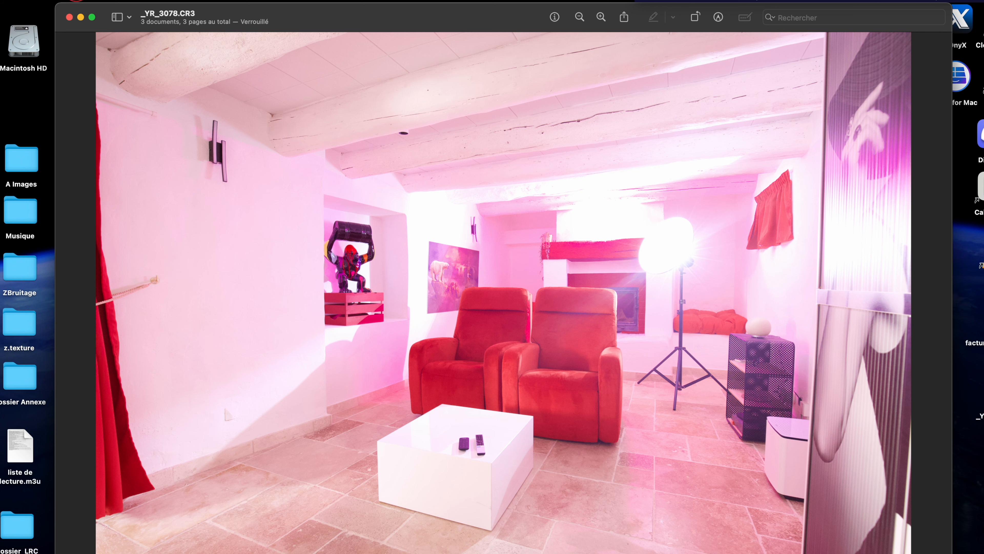
pyautogui.click(69, 17)
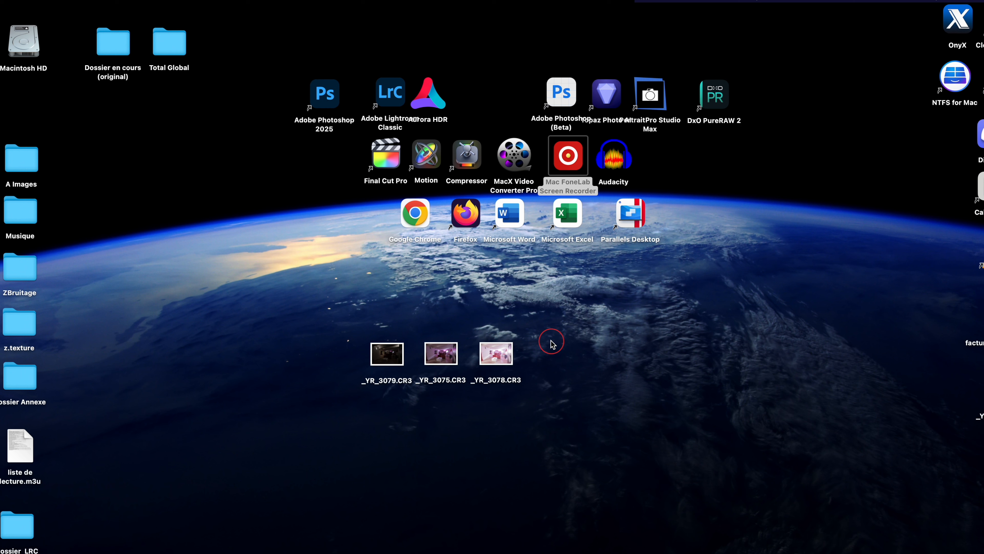
# Open the three desktop CR3 files together in Photoshop's Camera Raw and review each exposure.
pyautogui.moveTo(552, 344); pyautogui.dragTo(346, 385)
pyautogui.moveTo(388, 361); pyautogui.dragTo(328, 96)
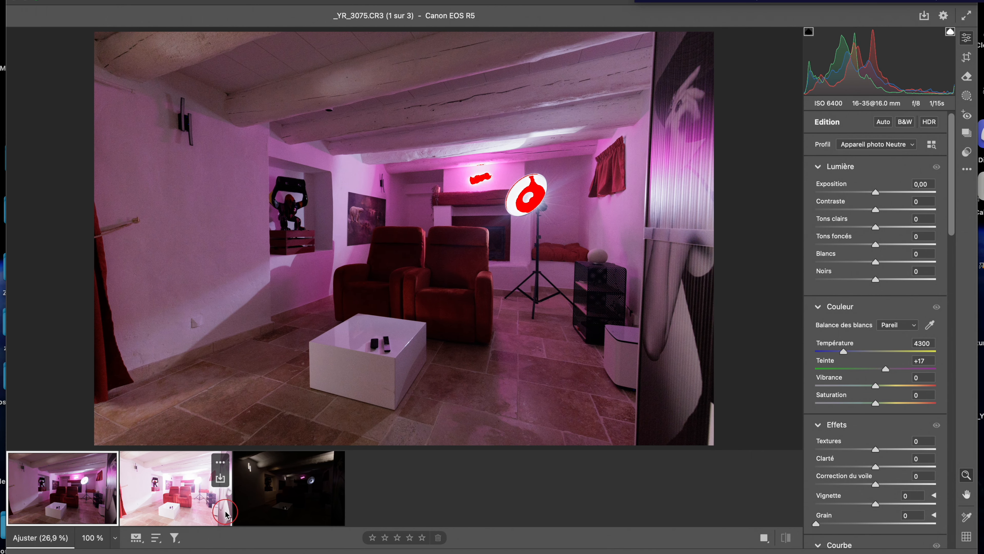
pyautogui.click(159, 486)
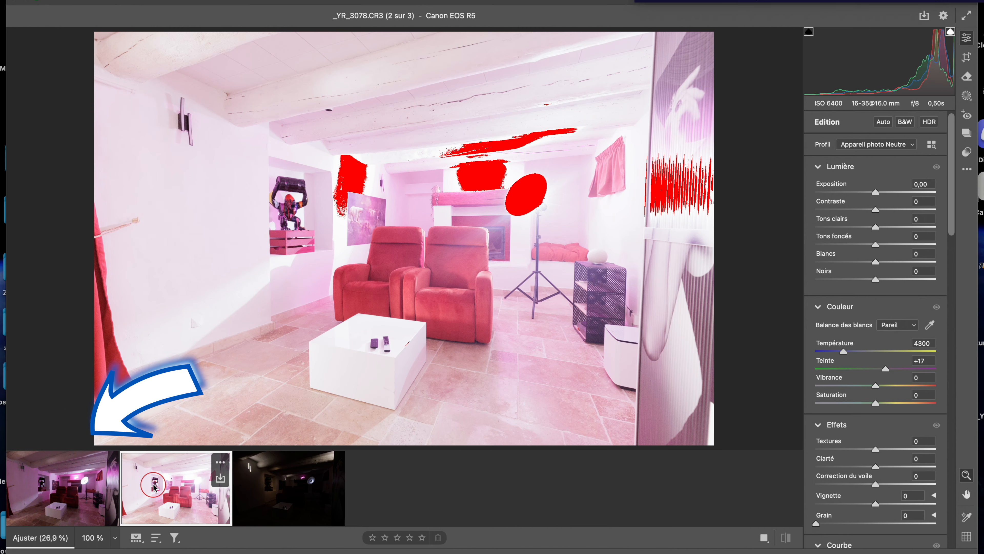
pyautogui.click(279, 503)
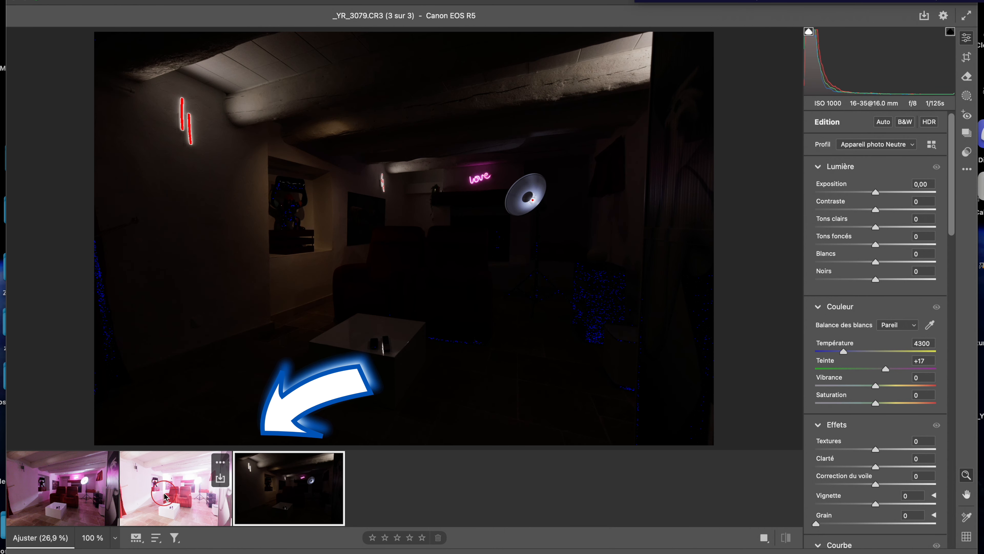
pyautogui.click(88, 495)
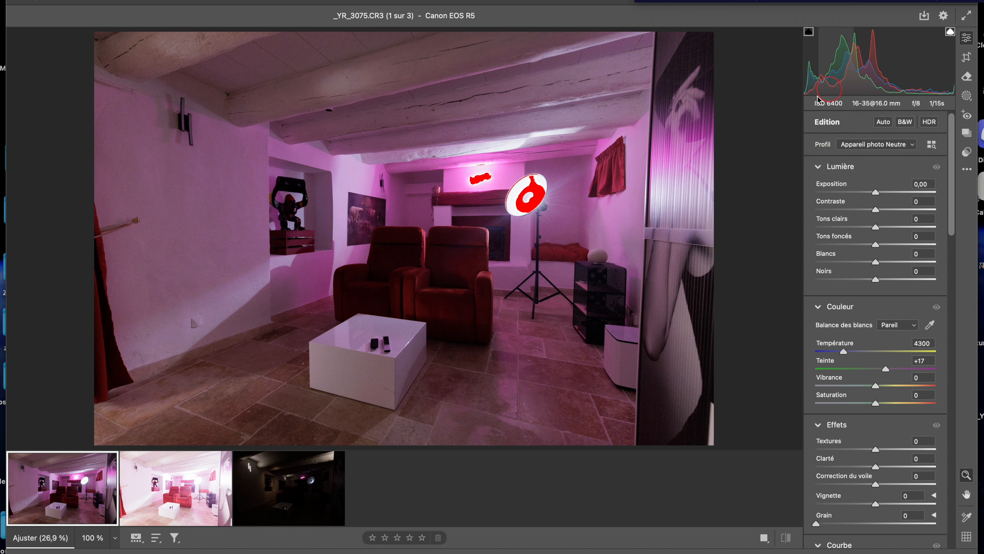
# Check the Camera Raw technology preview preference for the new AI features and accept the preferences.
pyautogui.click(944, 17)
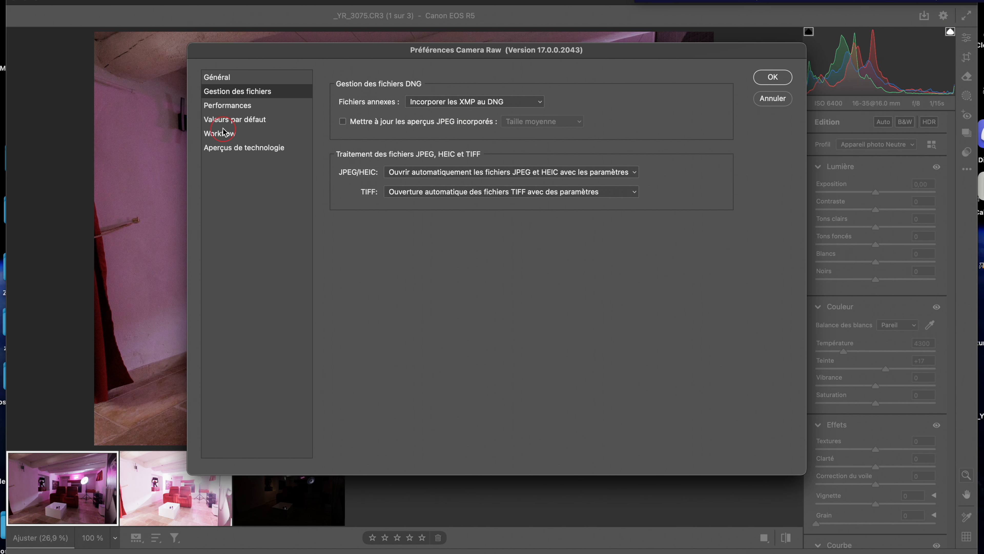
pyautogui.click(237, 149)
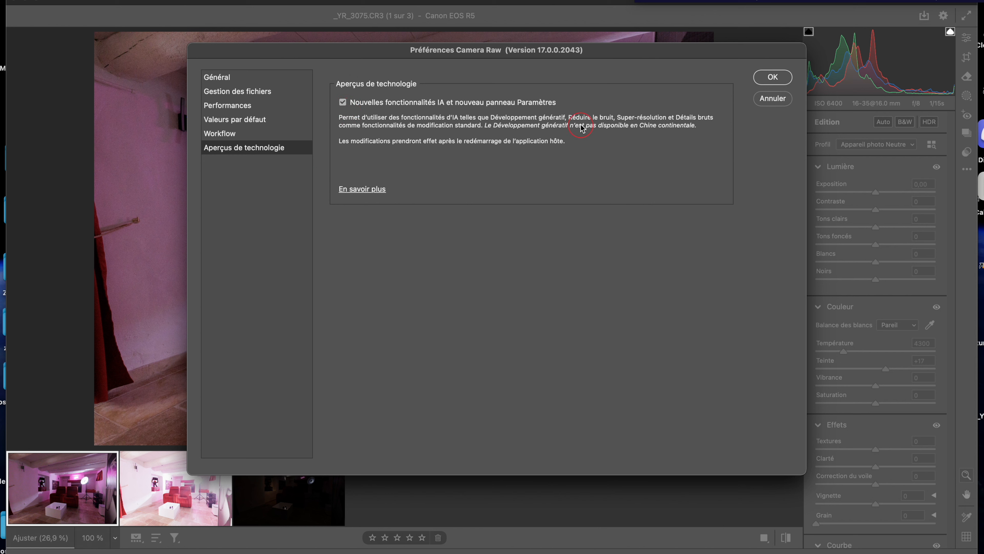
pyautogui.click(770, 79)
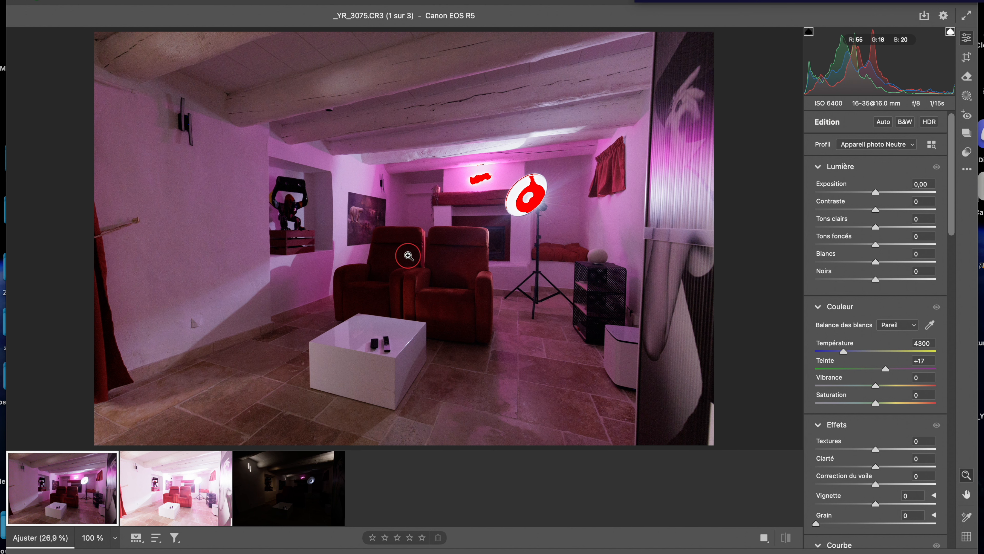
# Apply the Adobe Adaptive (beta) profile to the dark exposure _YR_3079.CR3.
pyautogui.click(285, 483)
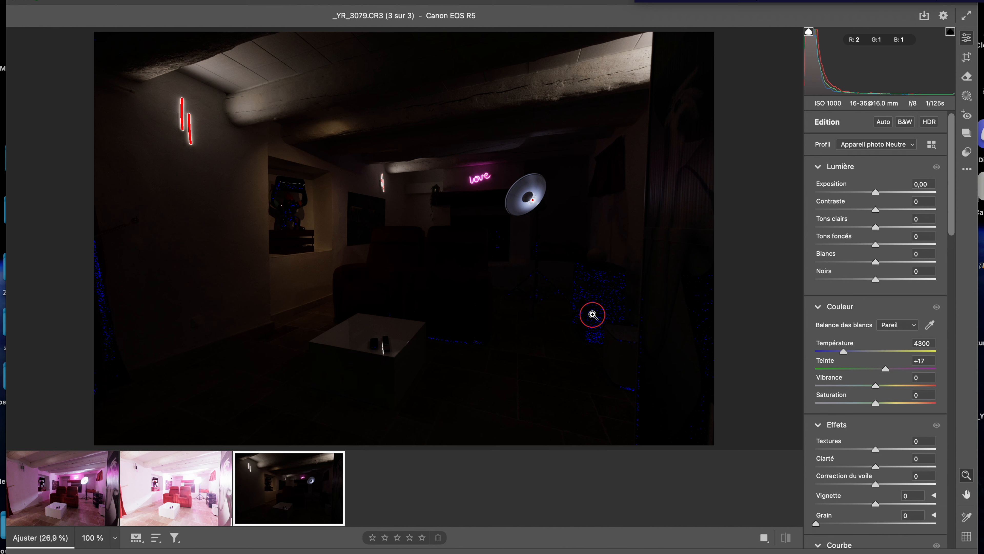
pyautogui.click(913, 146)
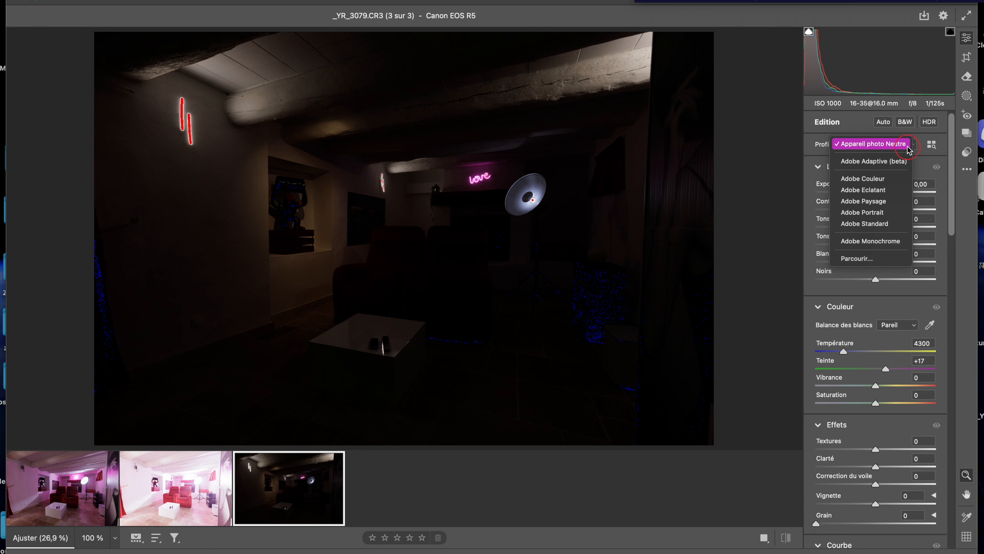
pyautogui.click(864, 162)
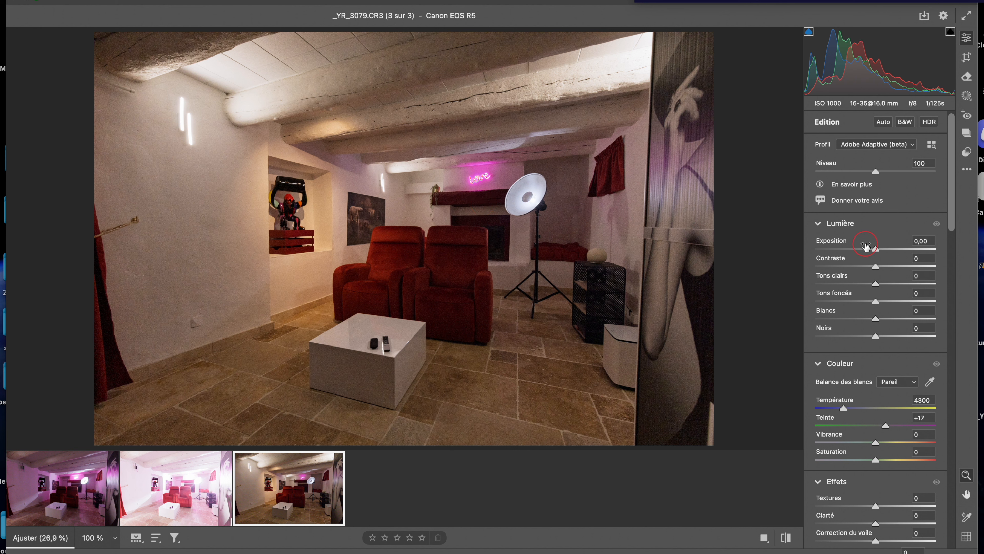
# Set the photo's exposure to +0,95 and its highlights (Tons clairs) to -74.
pyautogui.moveTo(877, 249); pyautogui.dragTo(884, 249)
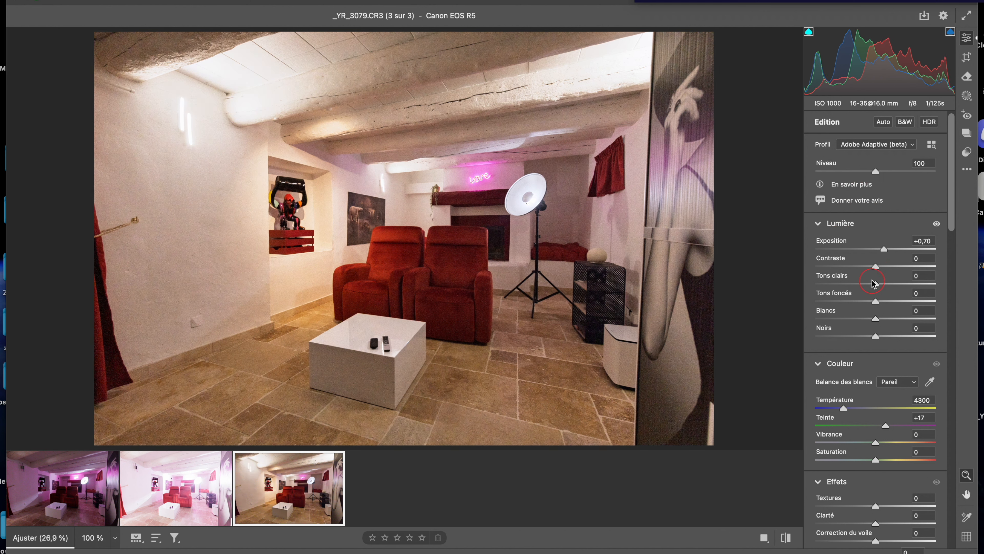
pyautogui.moveTo(876, 284); pyautogui.dragTo(832, 283)
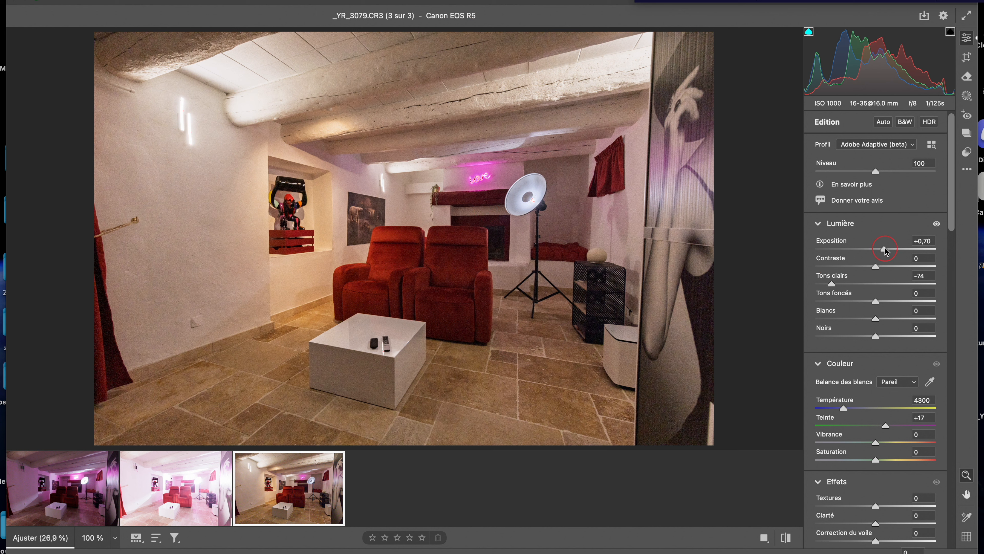
pyautogui.moveTo(885, 249); pyautogui.dragTo(887, 249)
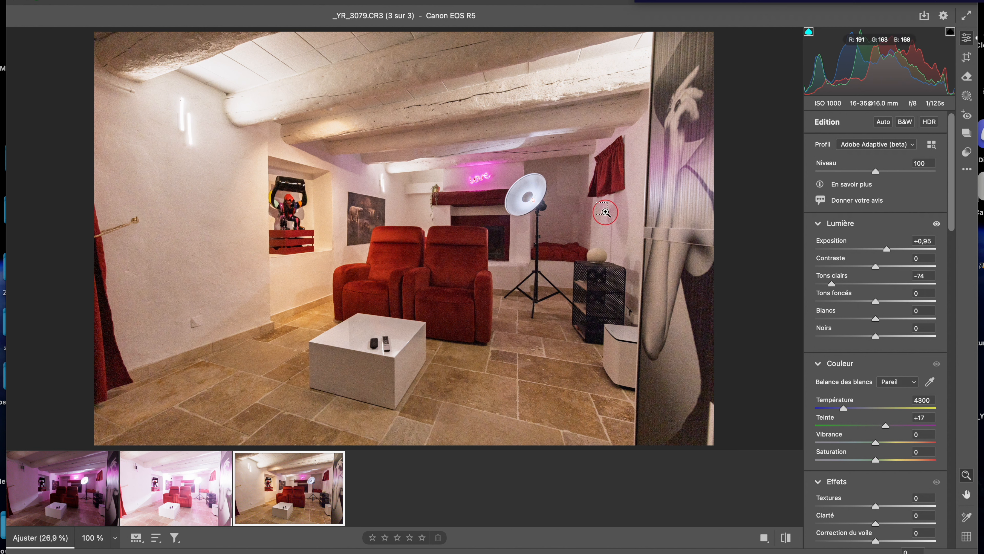
# Inspect the noise across the enlarged room photo and enable AI noise reduction (Réduire le bruit).
pyautogui.scroll(5, 606, 212)
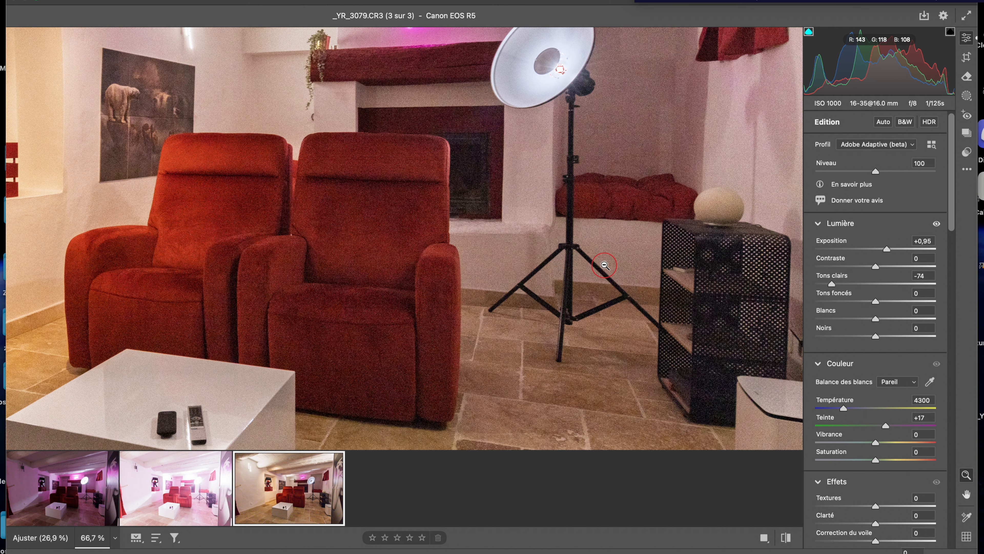
pyautogui.scroll(2, 608, 266)
pyautogui.scroll(4, 611, 267)
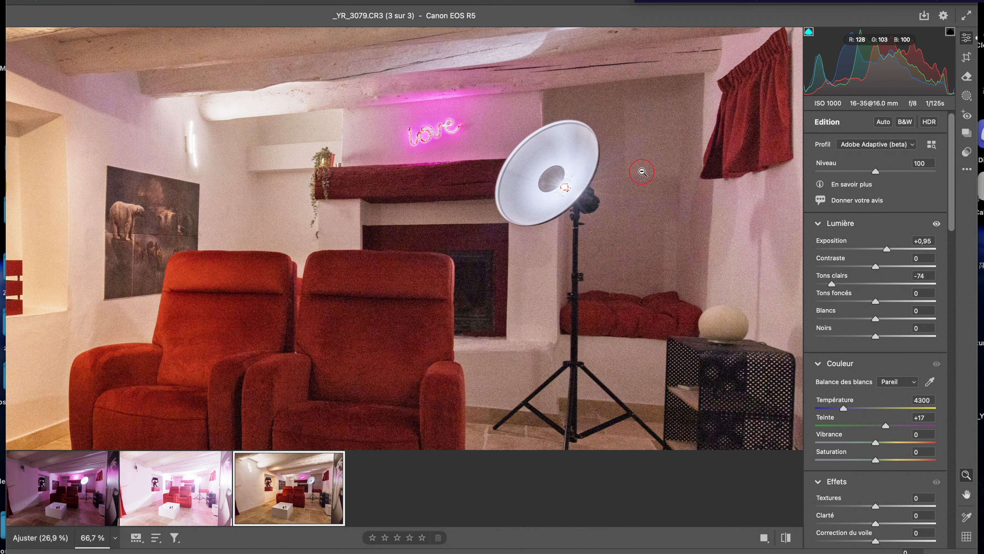
pyautogui.scroll(-10, 403, 383)
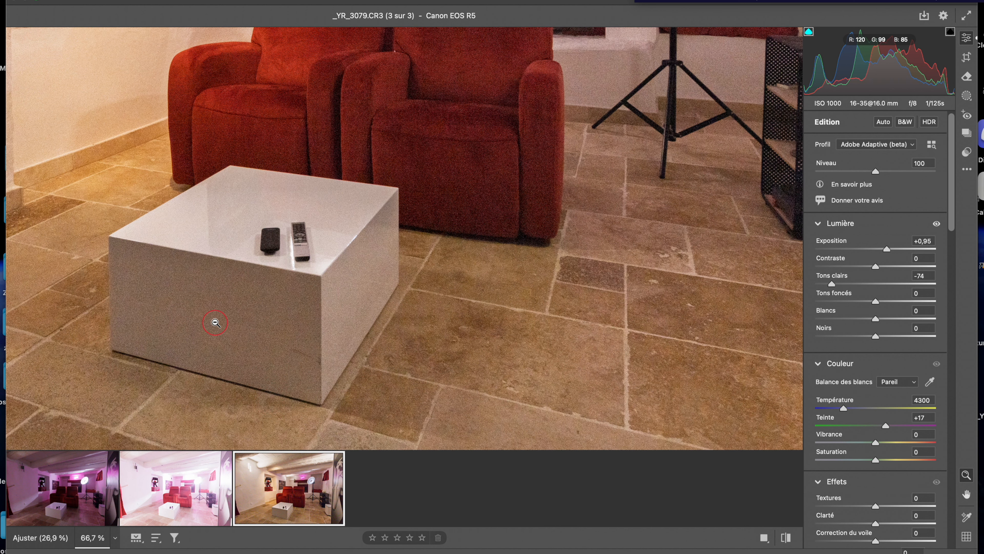
pyautogui.hscroll(4, 384, 298)
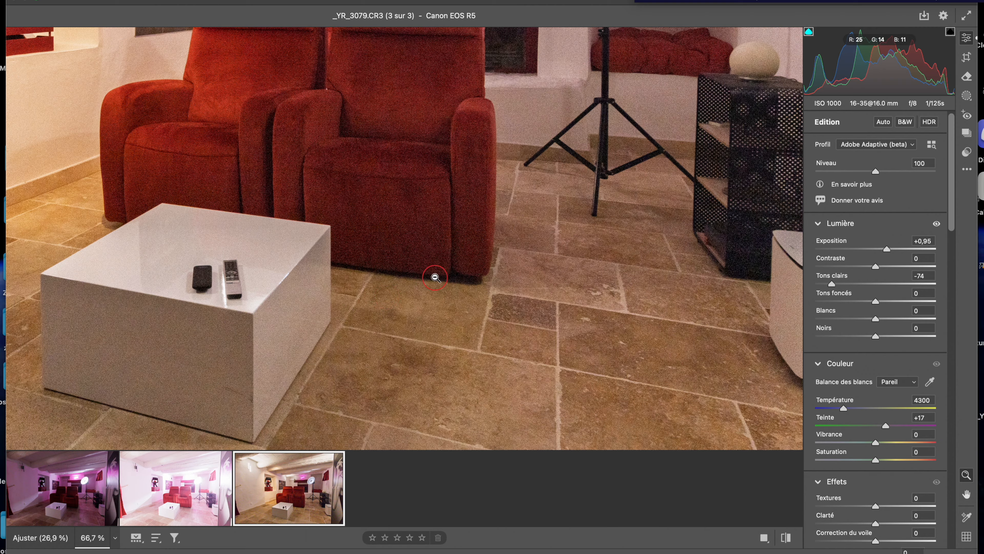
pyautogui.scroll(5, 434, 277)
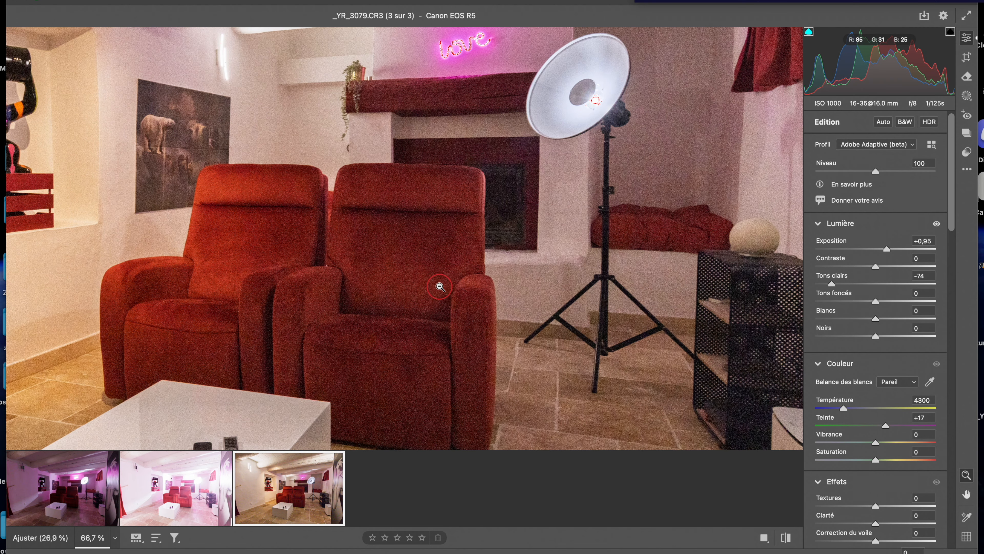
pyautogui.scroll(-10, 864, 353)
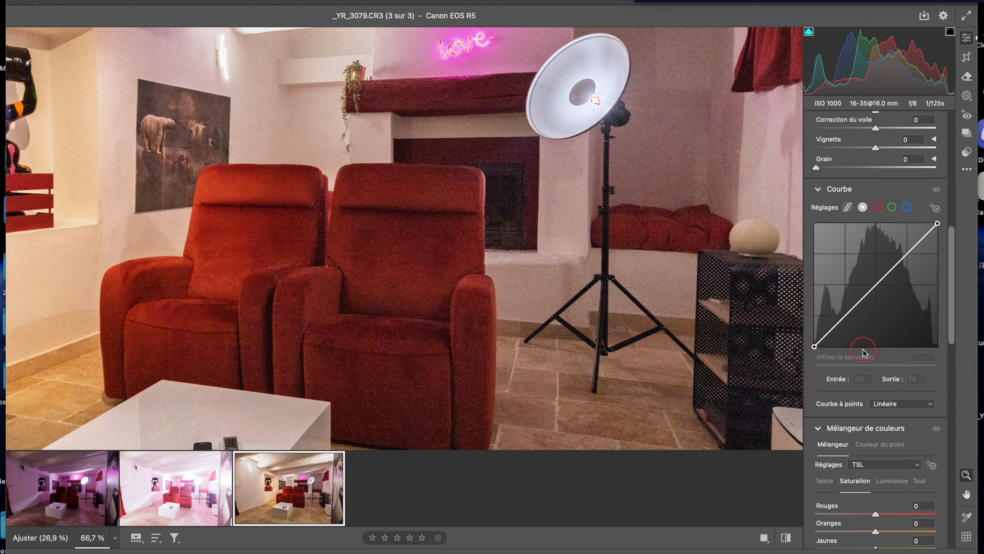
pyautogui.scroll(-10, 864, 353)
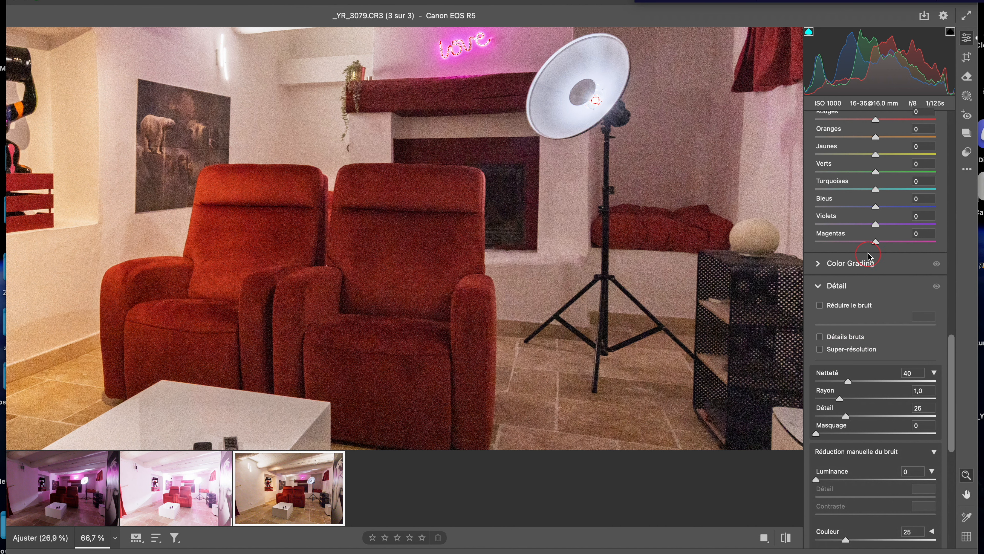
pyautogui.scroll(-2, 701, 367)
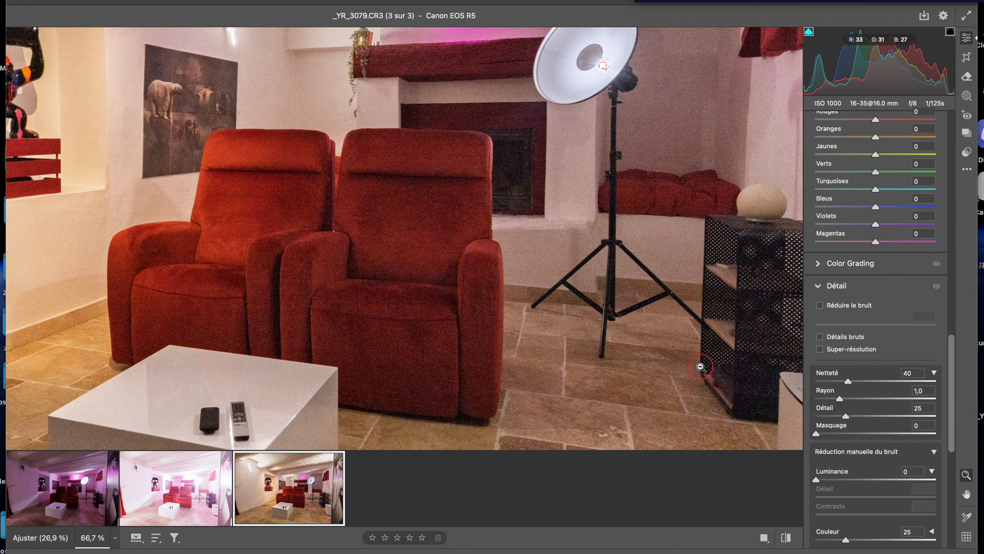
pyautogui.click(821, 305)
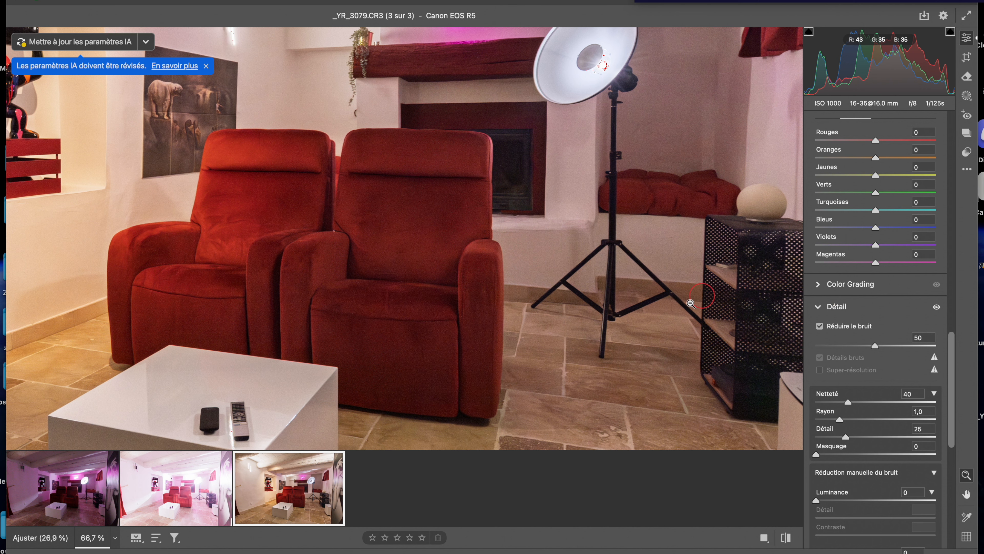
# Inspect the denoised floor and armchairs, and set the sharpening to Netteté 62 with Rayon 1,5.
pyautogui.scroll(-5, 542, 360)
pyautogui.scroll(-3, 542, 360)
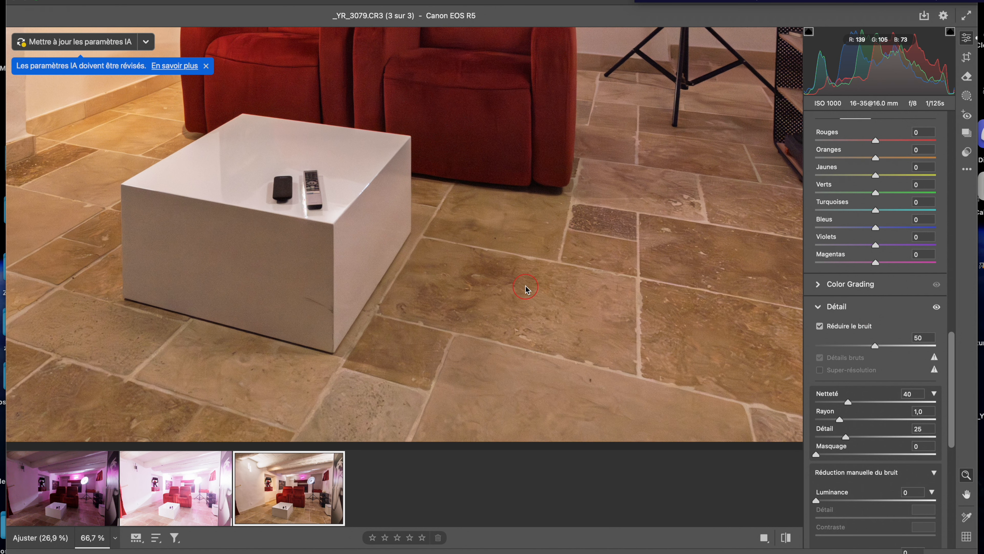
pyautogui.scroll(6, 423, 242)
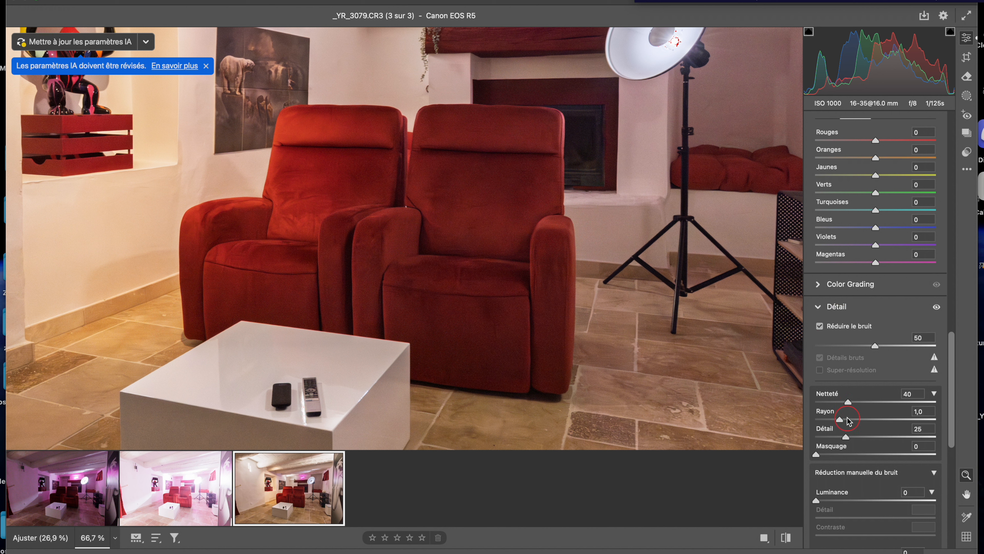
pyautogui.press('alt')
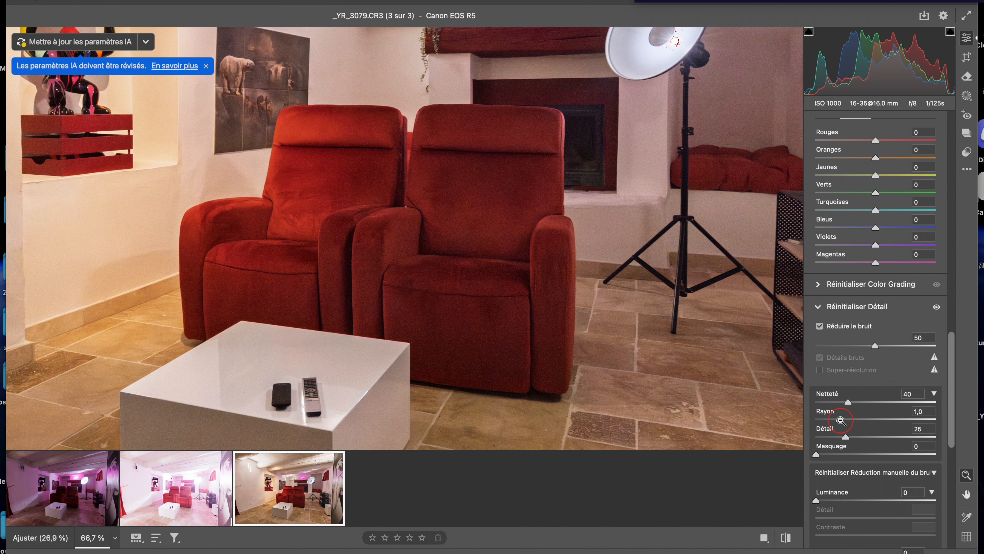
pyautogui.keyDown('alt'); pyautogui.click(841, 420); pyautogui.keyUp('alt')
pyautogui.moveTo(843, 420); pyautogui.dragTo(866, 402)
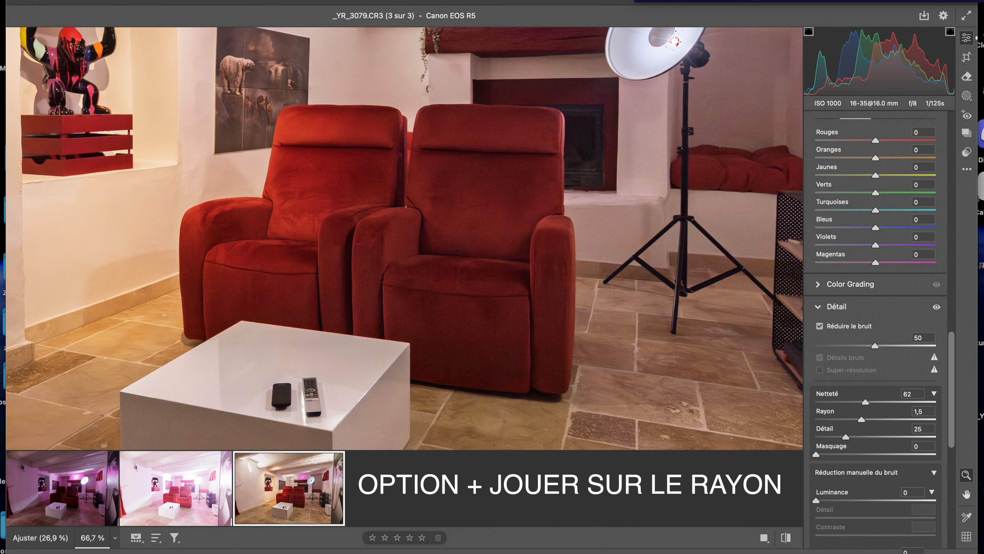
# Increase the photo's Textures effect moderately and check the detail on the table and floor.
pyautogui.scroll(15, 868, 299)
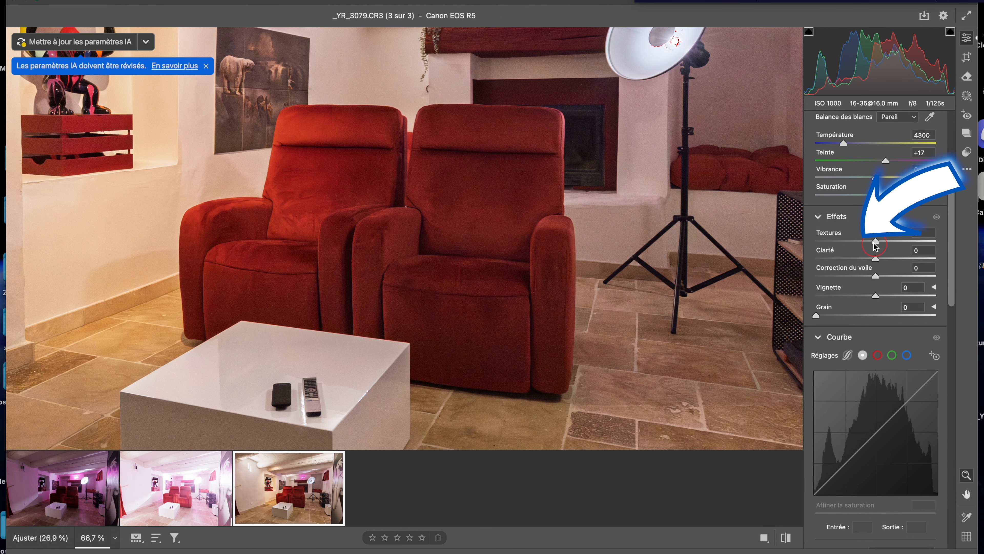
pyautogui.moveTo(876, 241); pyautogui.dragTo(892, 240)
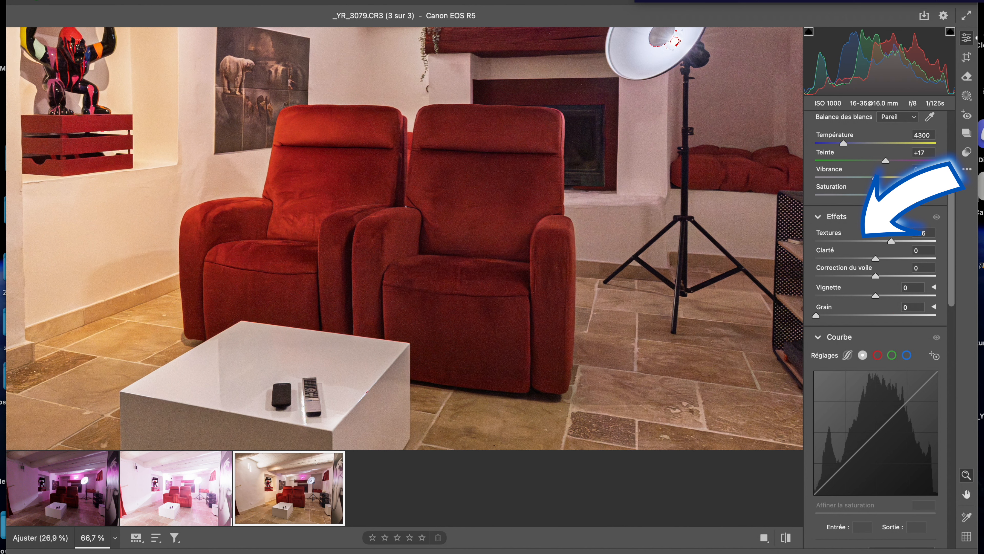
pyautogui.scroll(-6, 550, 339)
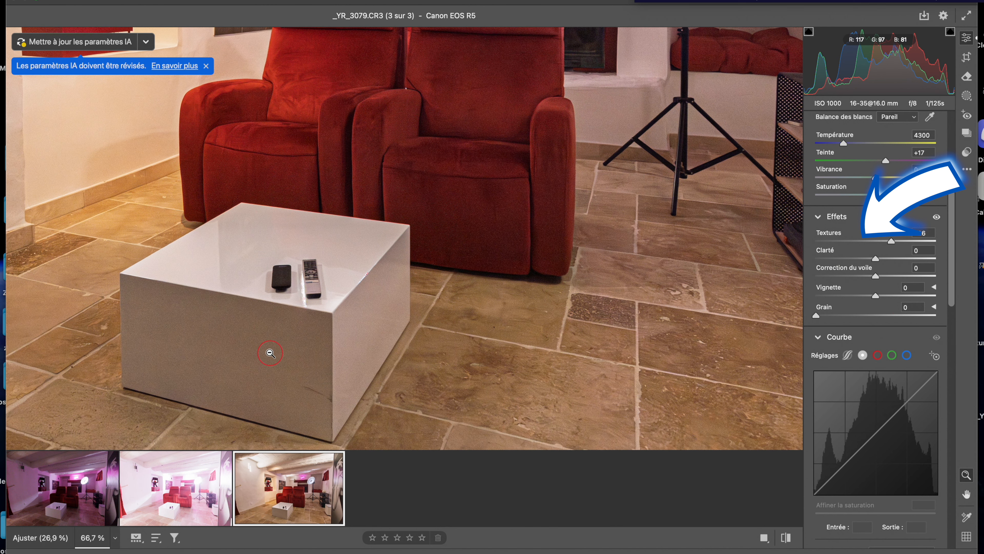
# Set the AI noise reduction amount (Réduire le bruit) of the room photo to 59.
pyautogui.scroll(1, 461, 317)
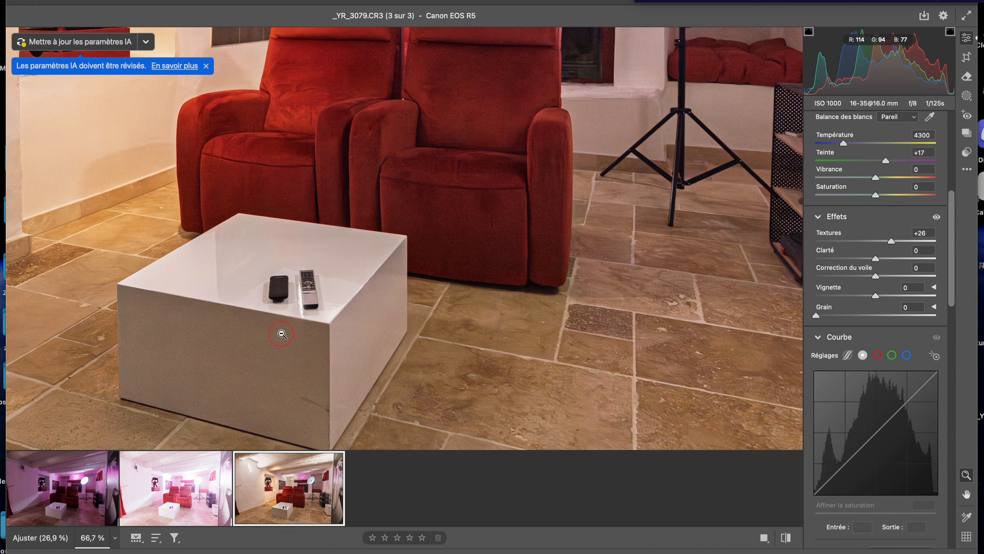
pyautogui.scroll(-3, 858, 291)
pyautogui.scroll(-12, 860, 299)
pyautogui.scroll(-4, 889, 375)
pyautogui.moveTo(875, 367); pyautogui.dragTo(888, 367)
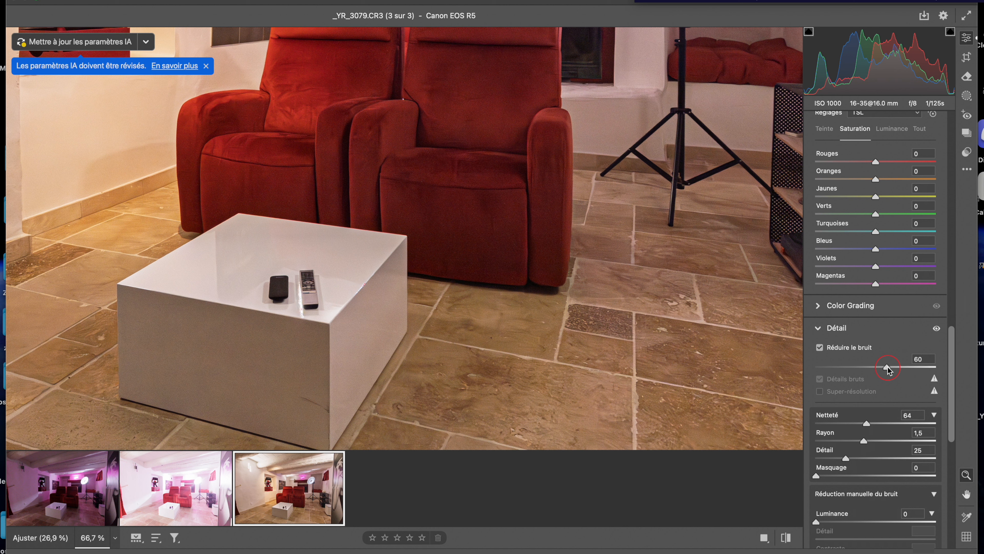
pyautogui.moveTo(888, 367); pyautogui.dragTo(885, 367)
# Compare the room photo with and without its Détail adjustments and examine the whole image.
pyautogui.scroll(3, 699, 351)
pyautogui.hscroll(3, 699, 352)
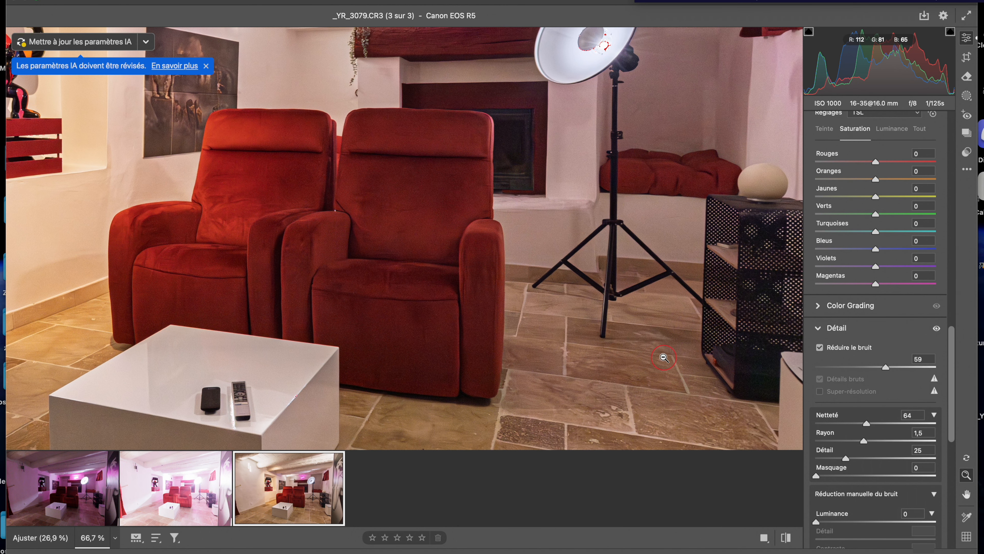
pyautogui.keyDown('alt'); pyautogui.click(354, 321); pyautogui.keyUp('alt')
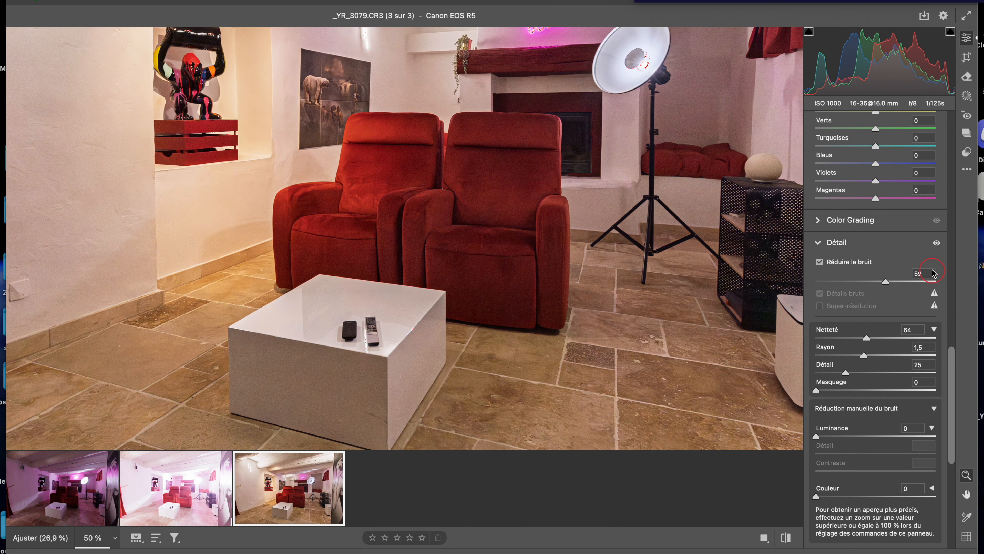
pyautogui.click(944, 246)
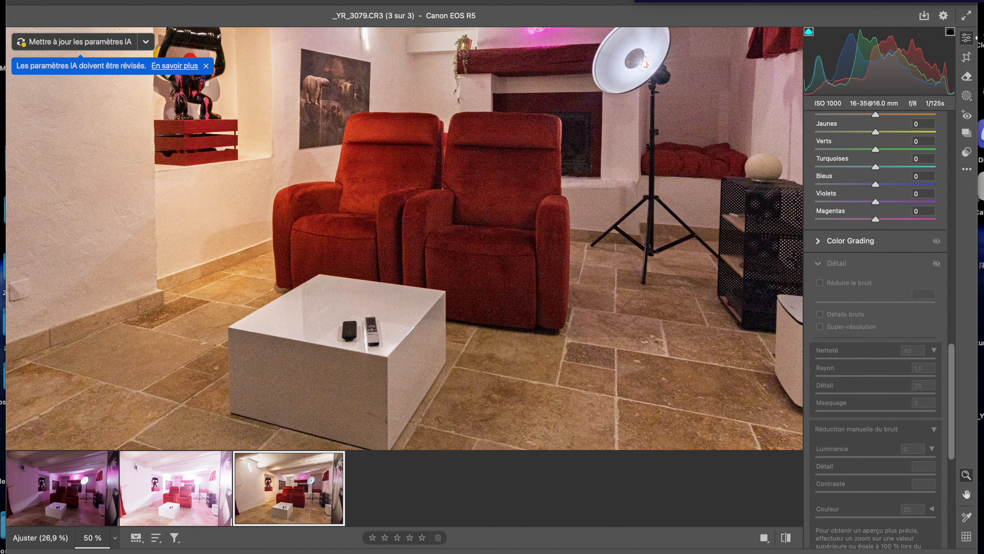
pyautogui.click(937, 263)
pyautogui.keyDown('alt'); pyautogui.click(453, 240); pyautogui.keyUp('alt')
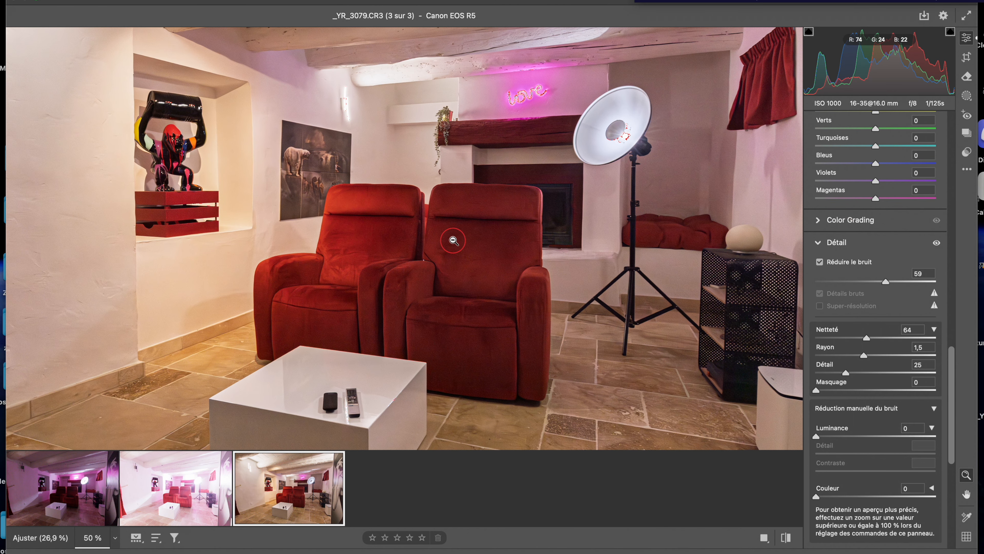
pyautogui.scroll(-3, 453, 241)
pyautogui.scroll(3, 455, 240)
pyautogui.keyDown('alt'); pyautogui.click(456, 240); pyautogui.keyUp('alt')
pyautogui.keyDown('alt'); pyautogui.click(462, 240); pyautogui.keyUp('alt')
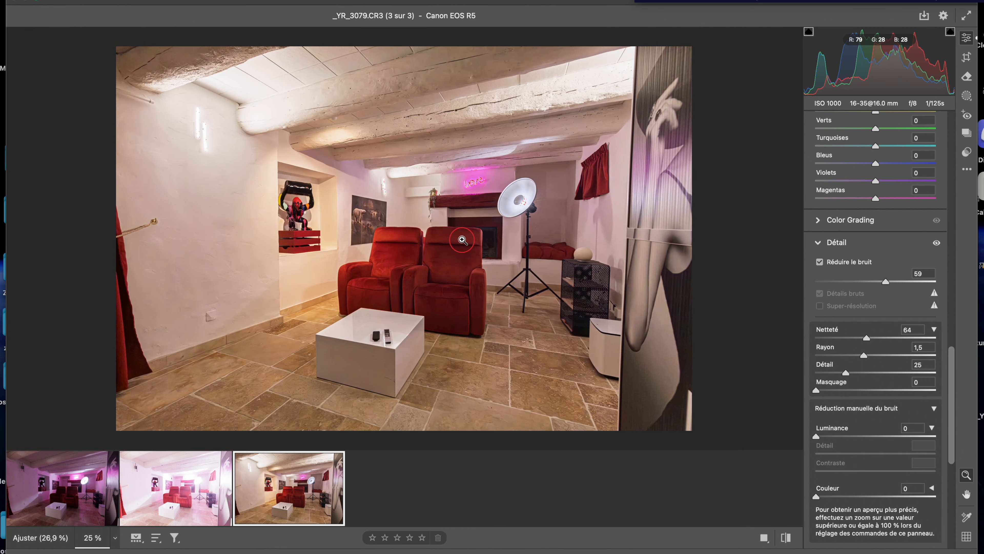
pyautogui.hscroll(-2, 404, 101)
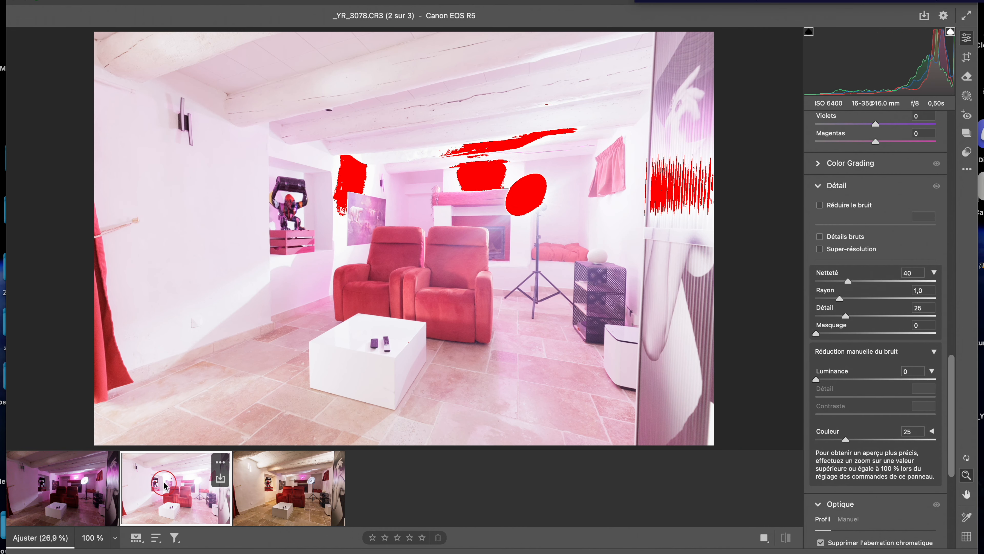
# Apply the Adobe Adaptive (beta) profile to the overexposed photo _YR_3078.CR3.
pyautogui.click(166, 489)
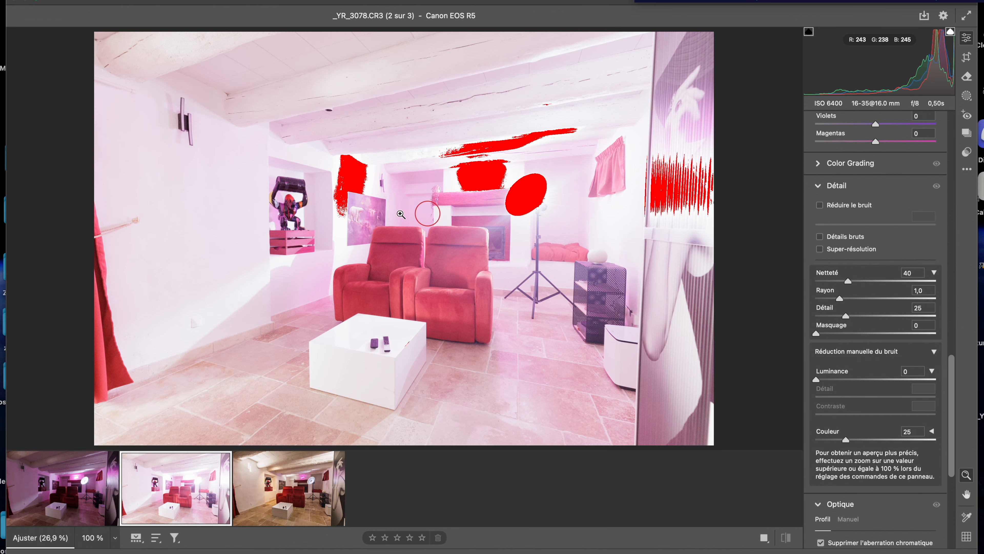
pyautogui.scroll(15, 879, 244)
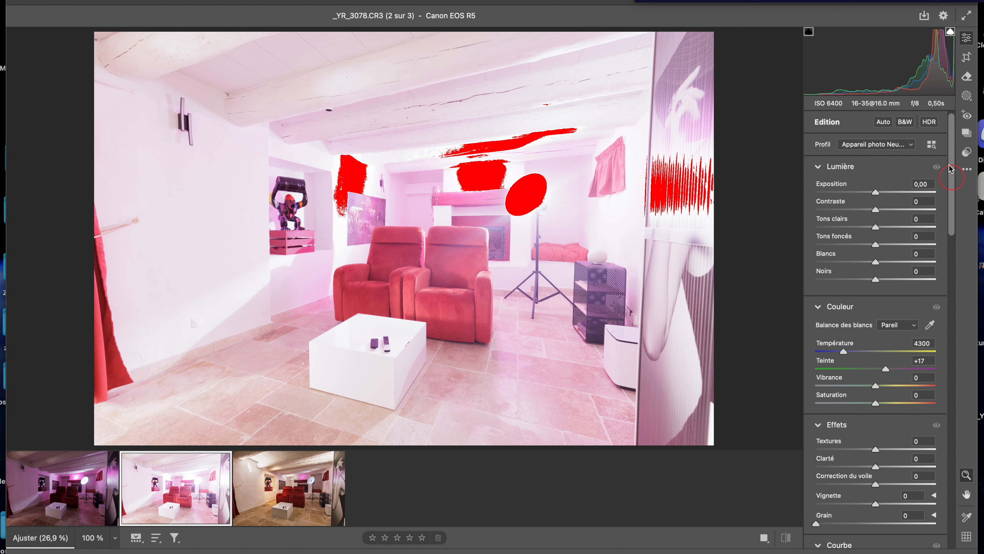
pyautogui.click(909, 146)
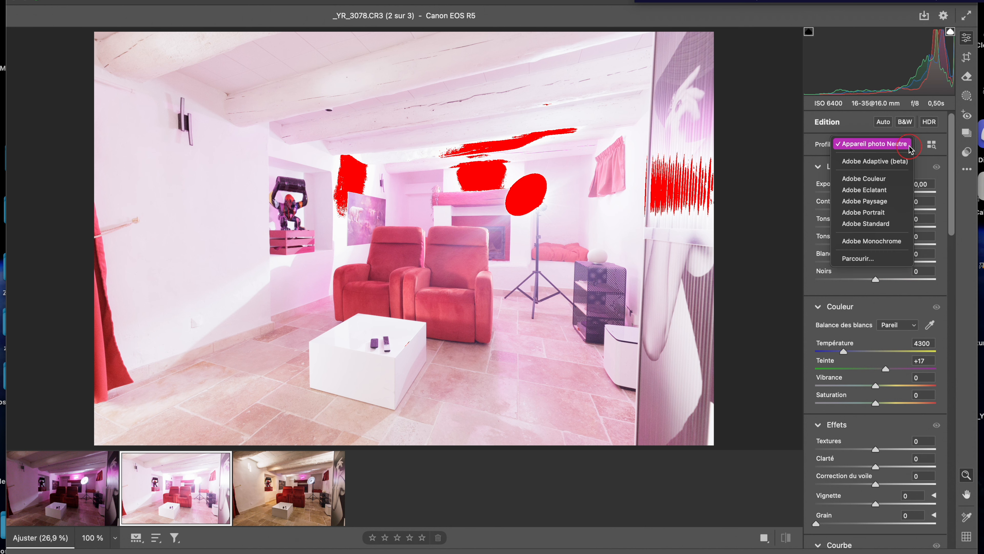
pyautogui.click(890, 162)
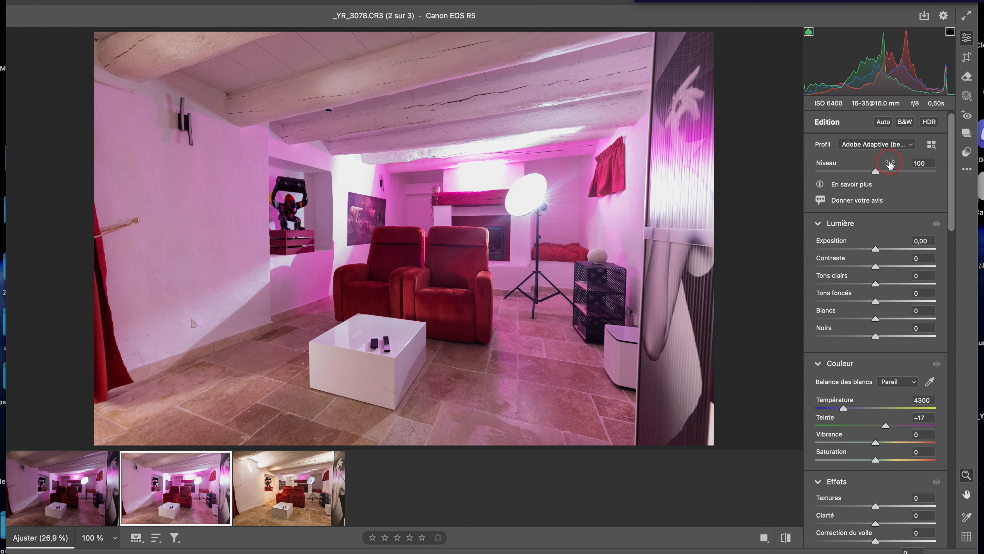
# Examine the armchairs, table, floor and studio lamp in the enlarged _YR_3078.CR3 photo.
pyautogui.press('super+plus')
pyautogui.press('super+plus')
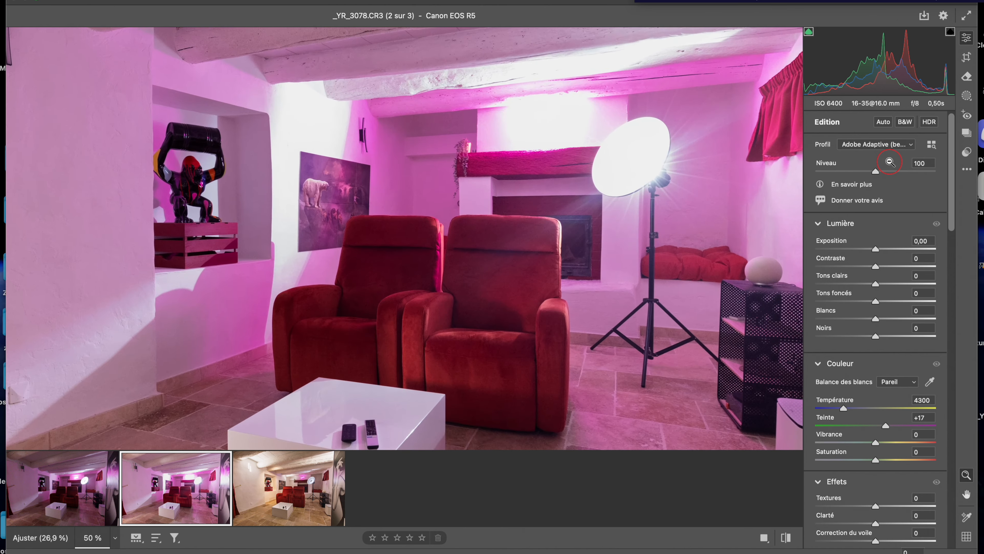
pyautogui.scroll(-4, 515, 164)
pyautogui.scroll(-2, 515, 164)
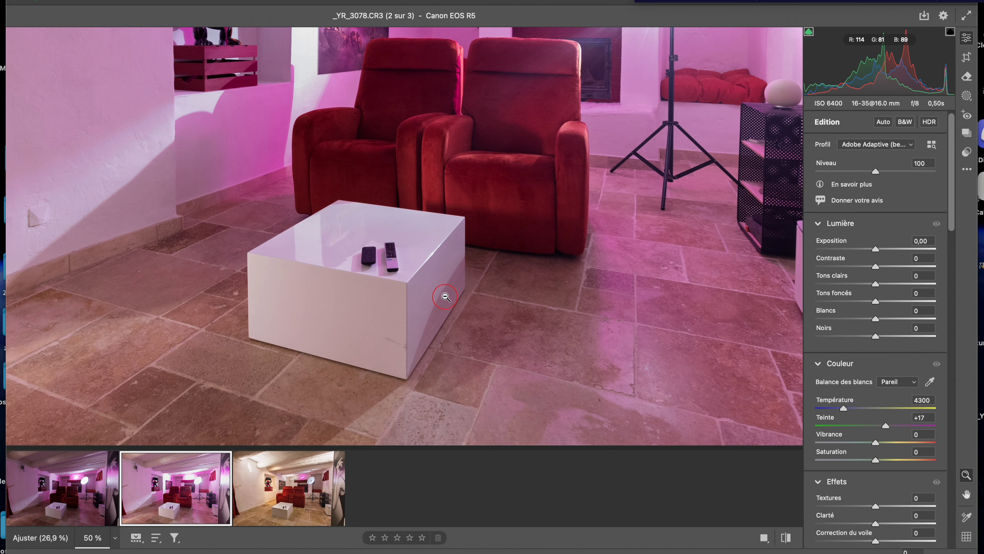
pyautogui.scroll(2, 588, 292)
pyautogui.scroll(5, 588, 292)
pyautogui.hscroll(3, 588, 293)
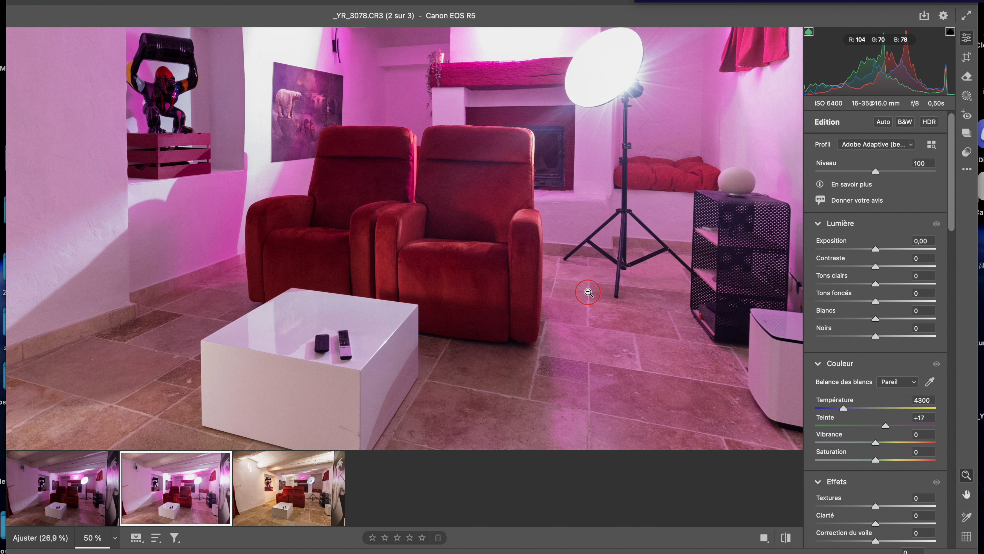
pyautogui.keyDown('alt'); pyautogui.click(589, 293); pyautogui.keyUp('alt')
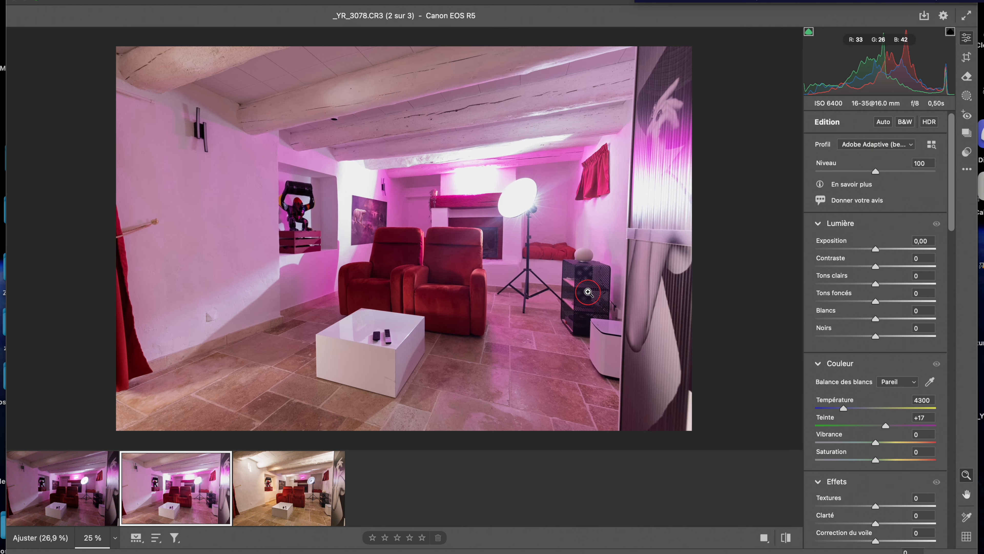
# Apply the Adobe Adaptive (beta) profile to the photo _YR_3075.CR3.
pyautogui.press('Left')
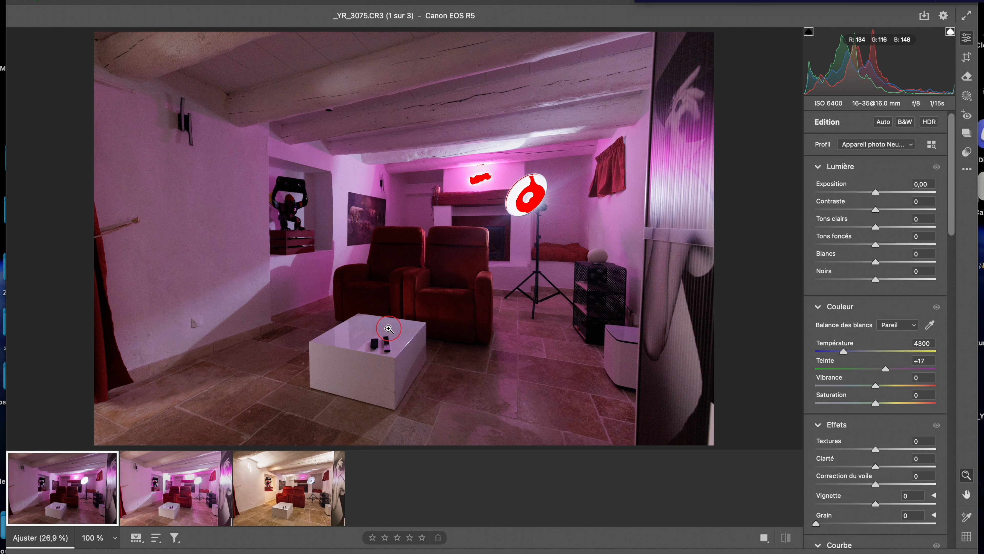
pyautogui.click(910, 145)
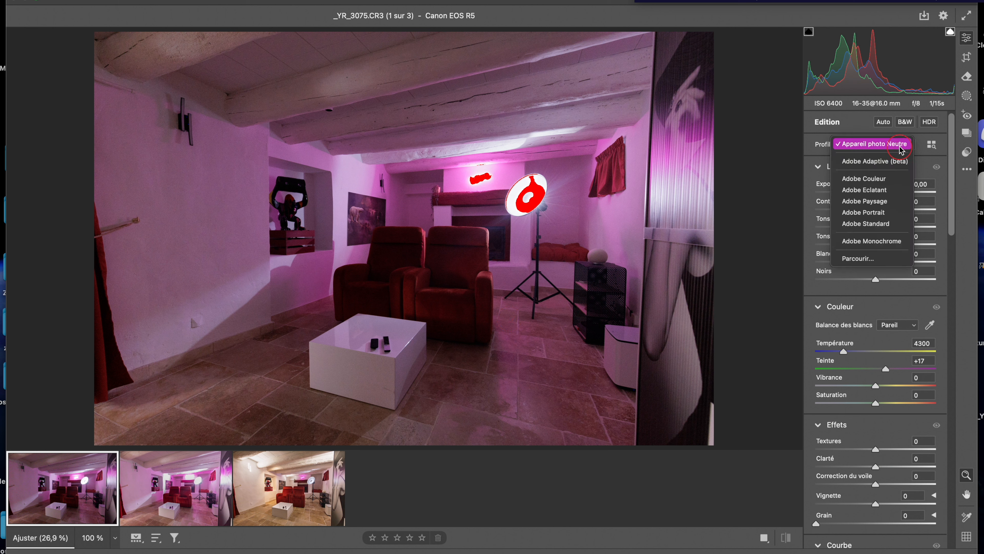
pyautogui.click(885, 162)
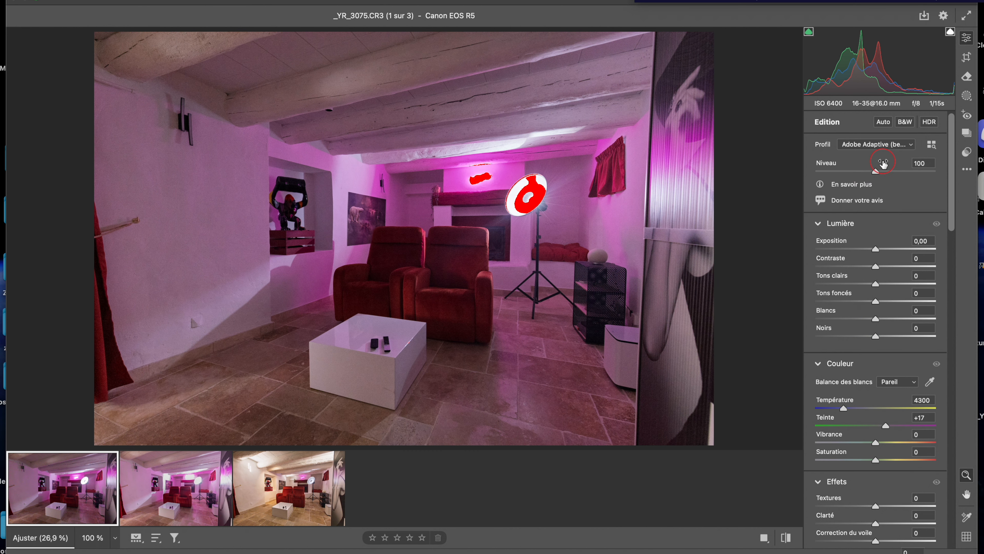
pyautogui.click(532, 218)
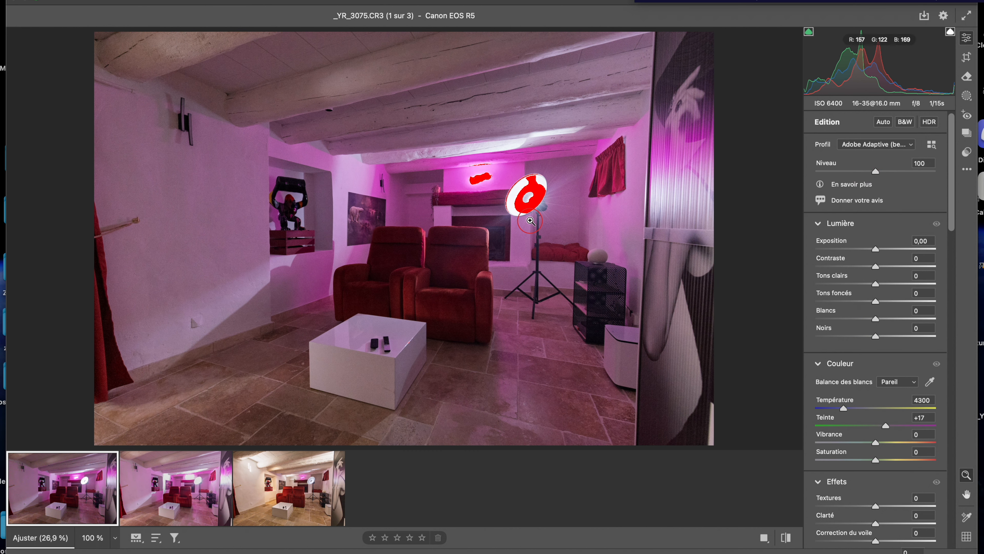
# Set the exposure of _YR_3075.CR3 to +0,45 and its highlights (Tons clairs) to -59.
pyautogui.moveTo(876, 248); pyautogui.dragTo(882, 248)
pyautogui.moveTo(876, 286); pyautogui.dragTo(842, 284)
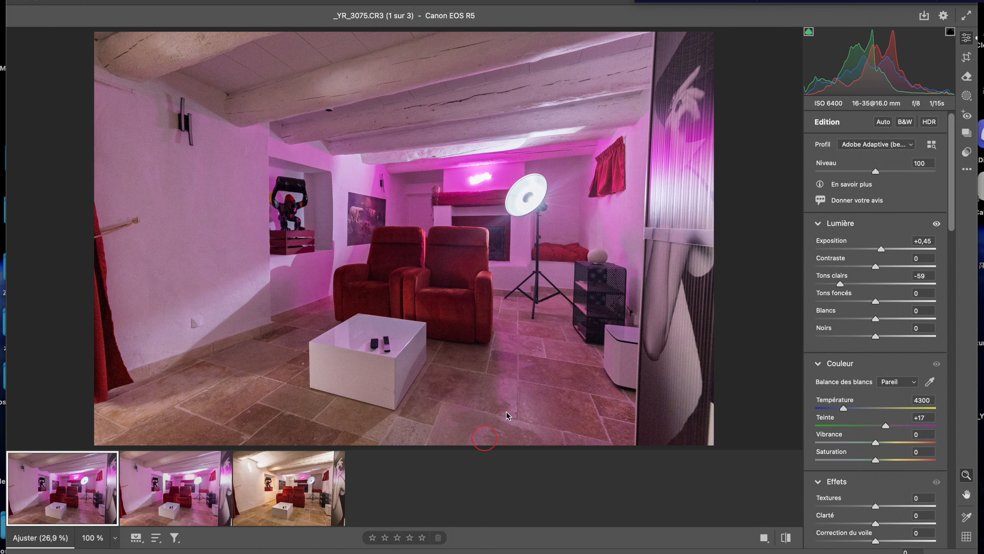
pyautogui.scroll(-5, 475, 377)
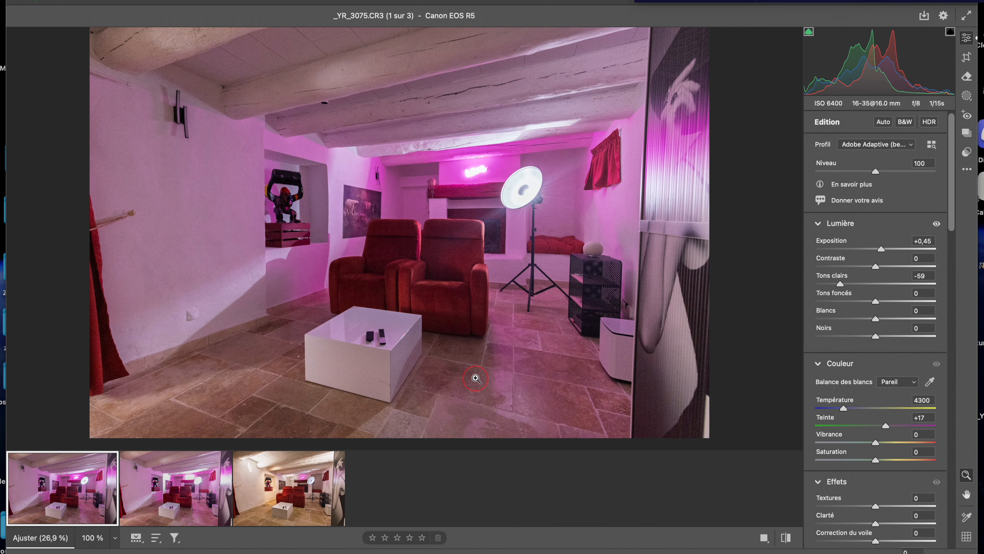
pyautogui.scroll(2, 483, 344)
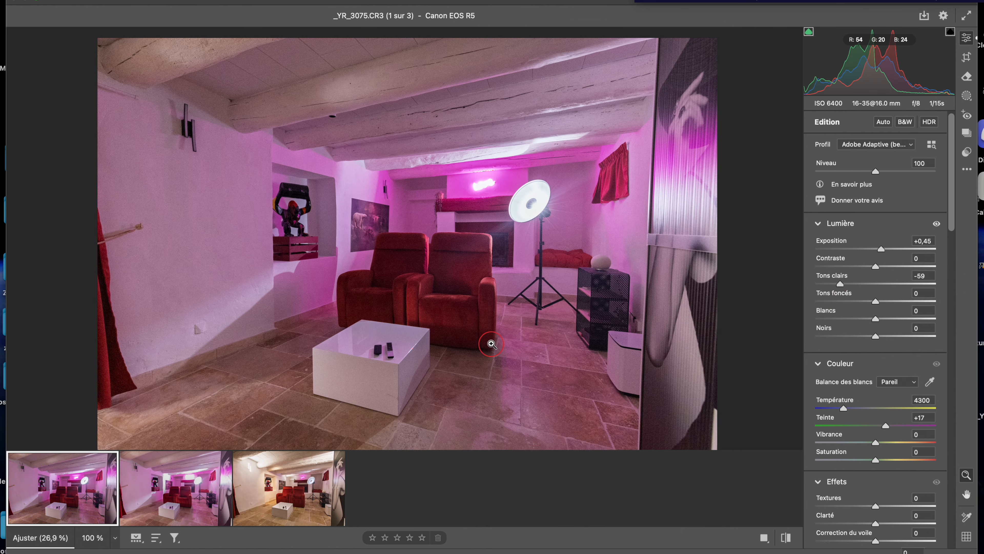
# Try Super-résolution on _YR_3075.CR3 and turn it back off.
pyautogui.scroll(-3, 486, 345)
pyautogui.scroll(-15, 867, 447)
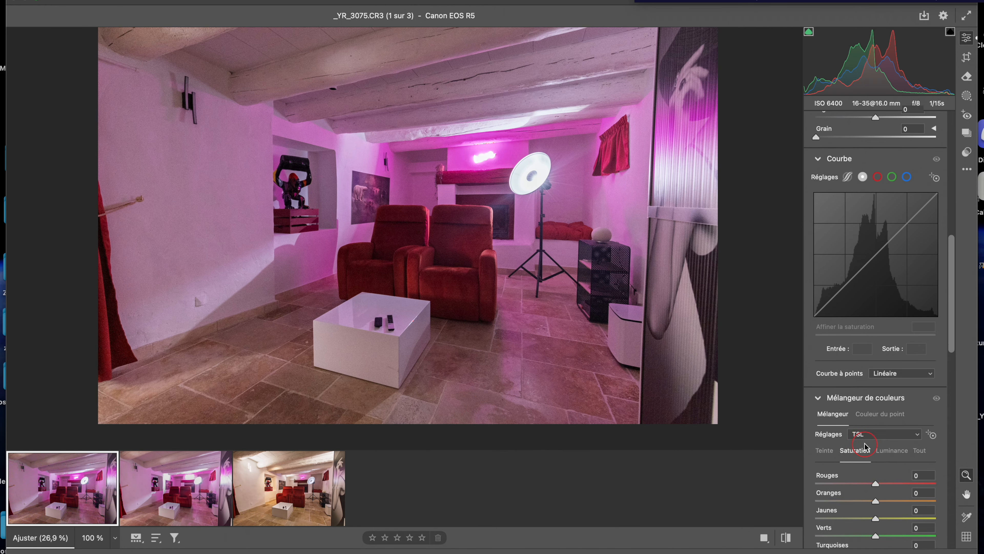
pyautogui.scroll(-10, 867, 447)
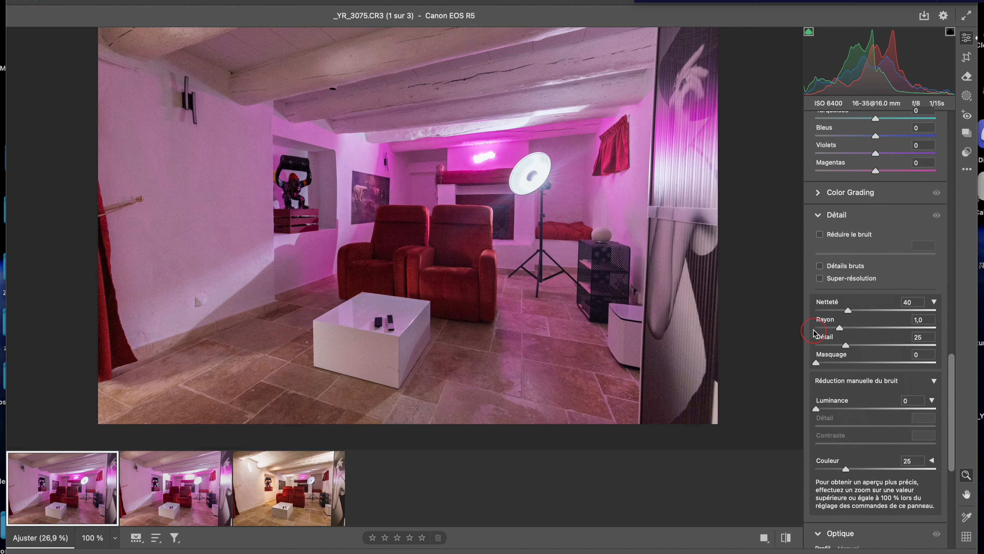
pyautogui.click(821, 278)
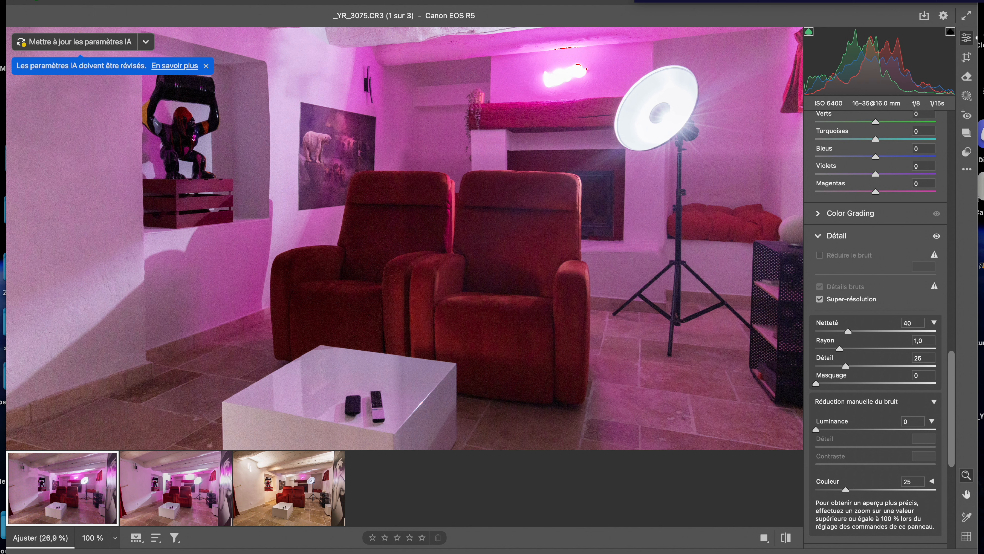
pyautogui.click(821, 299)
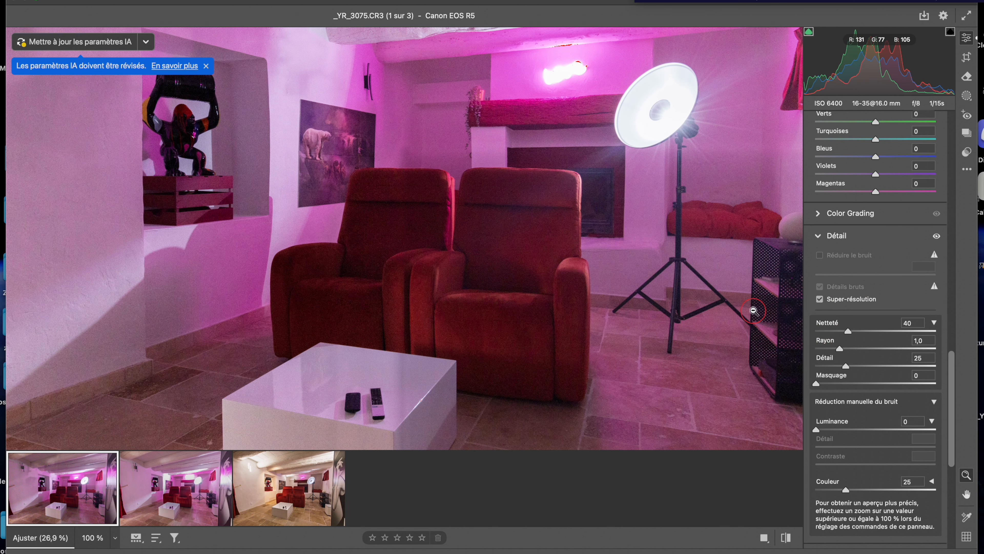
pyautogui.click(820, 302)
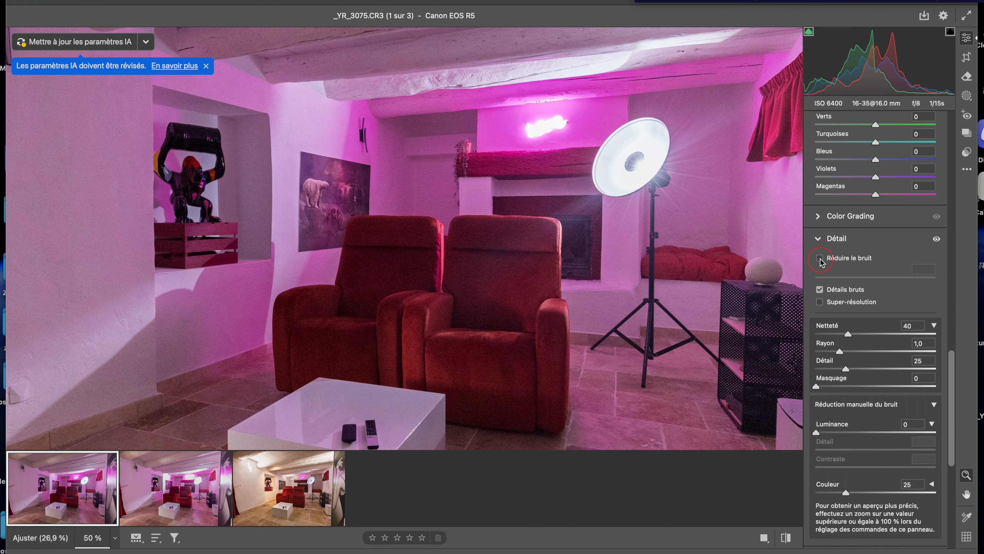
# Enable AI noise reduction (Réduire le bruit) on _YR_3075.CR3 and compare the room with and without the Détail adjustments.
pyautogui.click(854, 277)
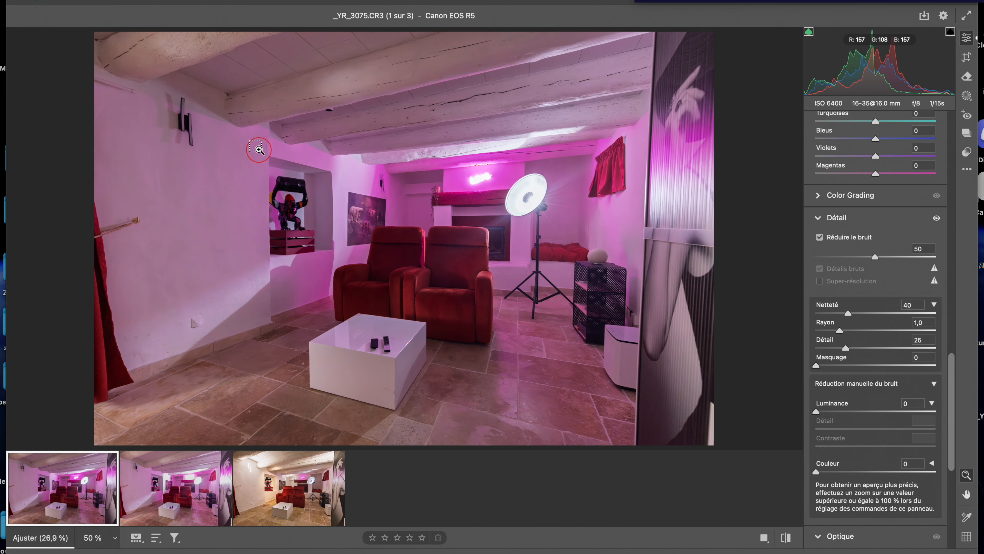
pyautogui.keyDown('alt'); pyautogui.click(259, 150); pyautogui.keyUp('alt')
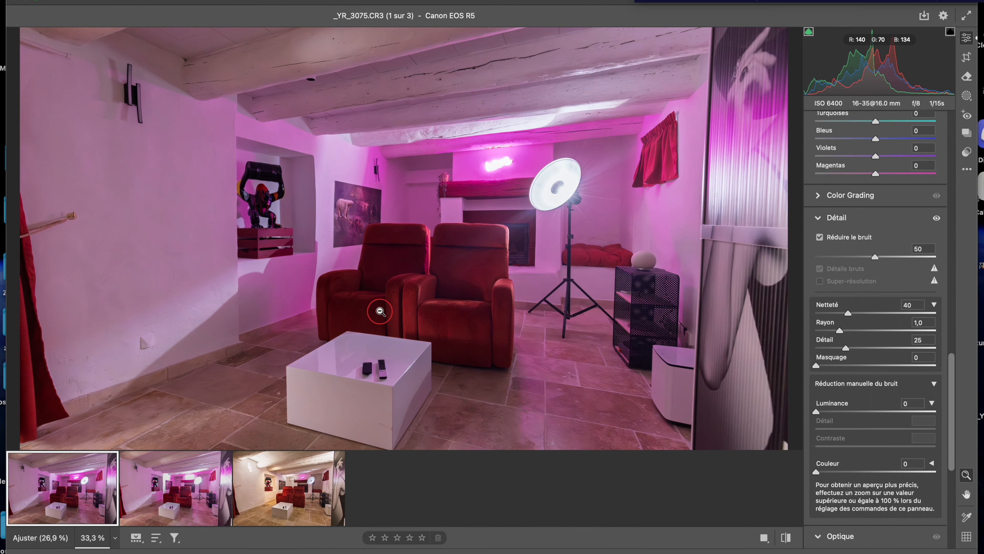
pyautogui.scroll(-5, 380, 311)
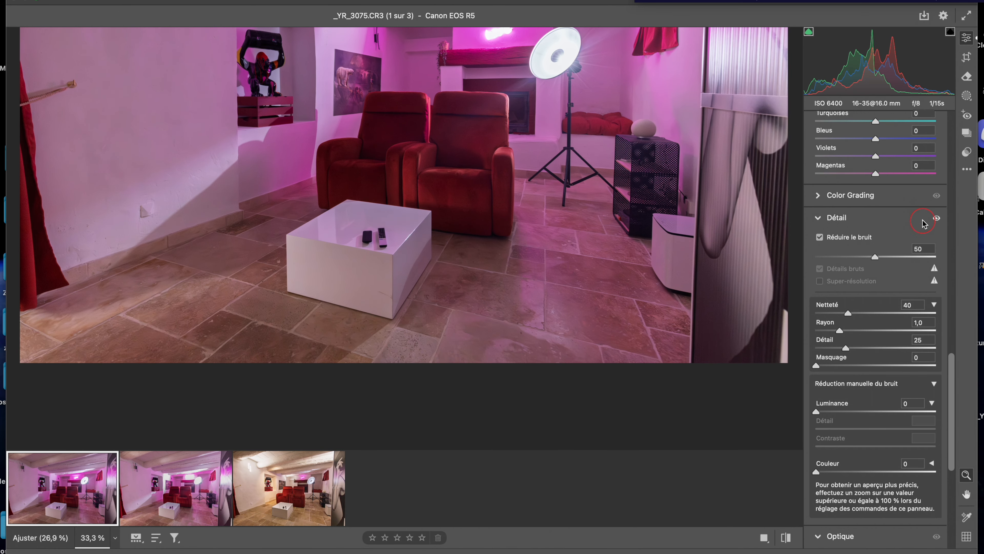
pyautogui.scroll(-1, 936, 220)
pyautogui.click(936, 219)
# Set the noise reduction amount to 38, check the room photo, and read the notice beside Détails bruts.
pyautogui.click(877, 262)
pyautogui.moveTo(877, 260); pyautogui.dragTo(871, 258)
pyautogui.click(860, 257)
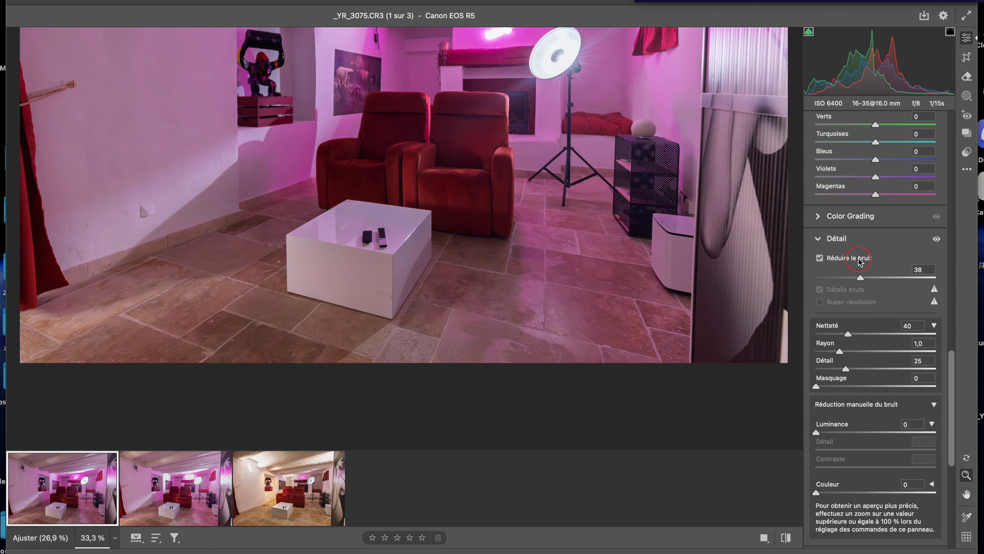
pyautogui.scroll(1, 861, 263)
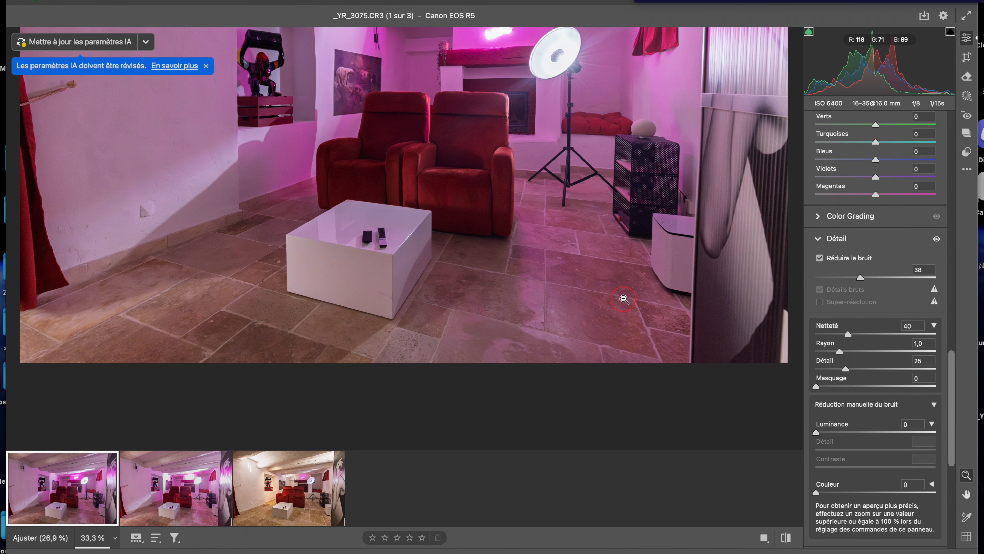
pyautogui.scroll(4, 624, 299)
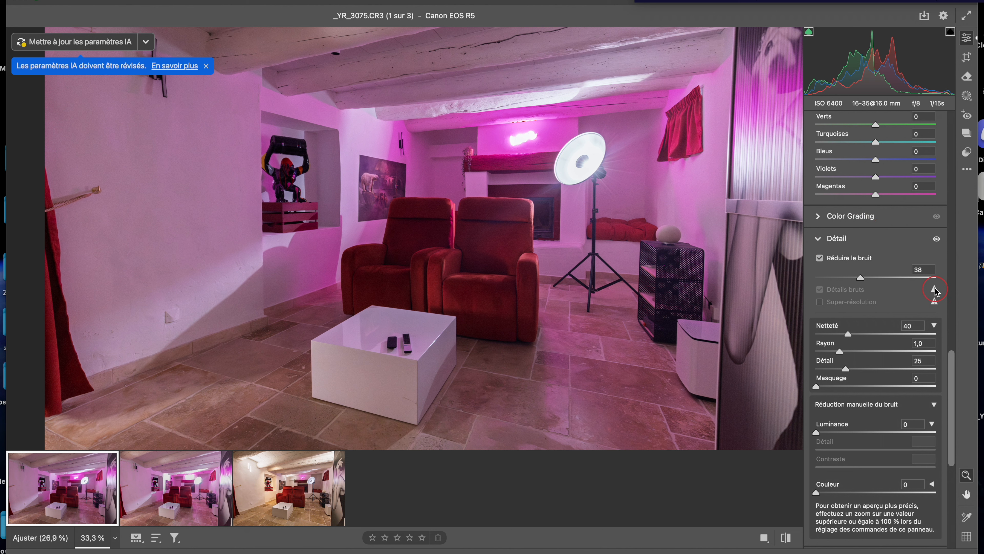
pyautogui.moveTo(936, 290)
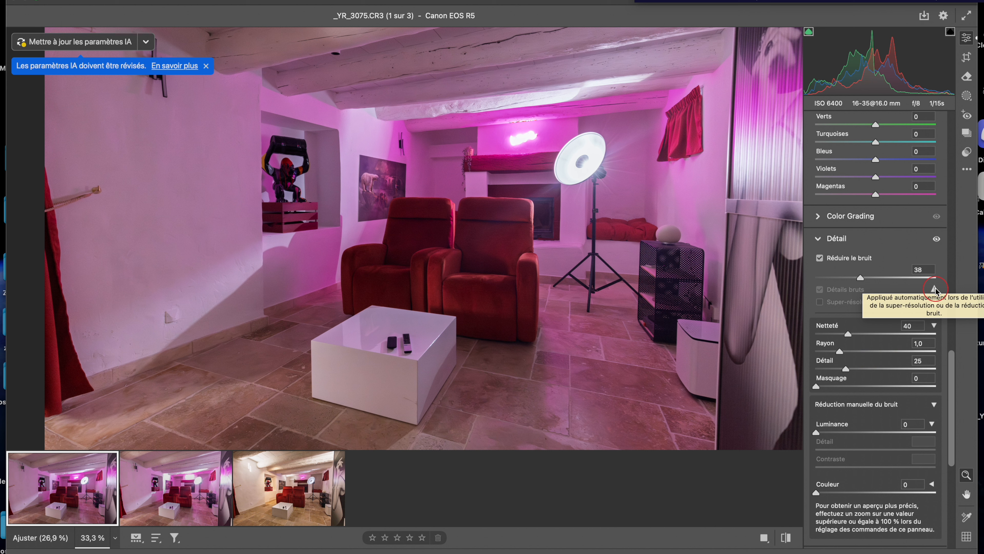
# Set Textures to +65 on _YR_3075.CR3 and inspect the floor and furniture detail up close.
pyautogui.scroll(15, 936, 289)
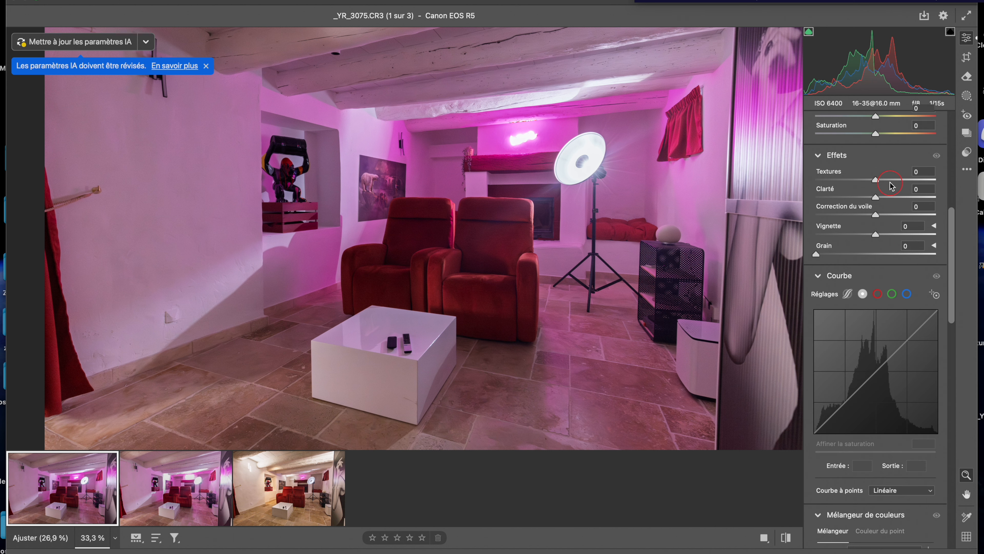
pyautogui.moveTo(876, 180); pyautogui.dragTo(913, 179)
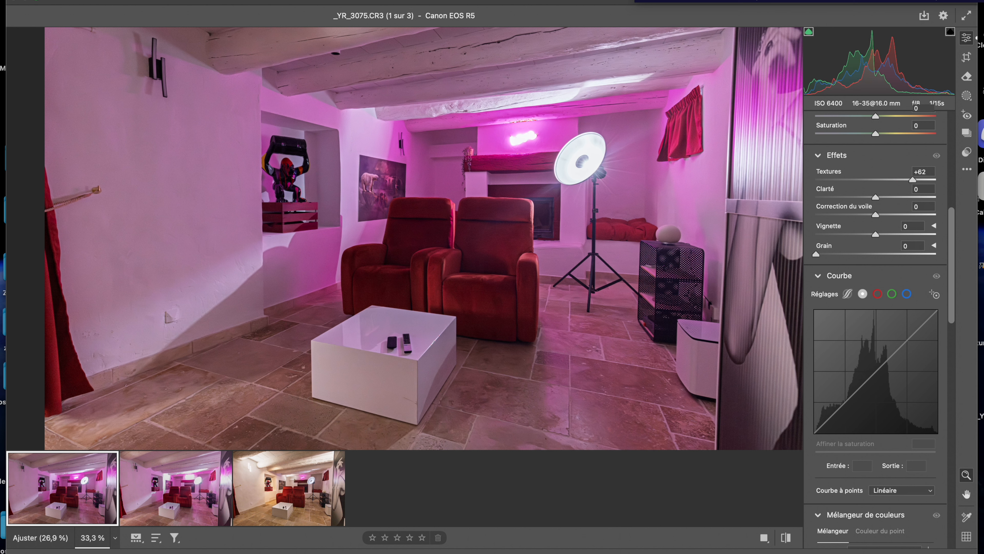
pyautogui.moveTo(909, 179); pyautogui.dragTo(912, 179)
pyautogui.click(858, 269)
pyautogui.press('super+minus')
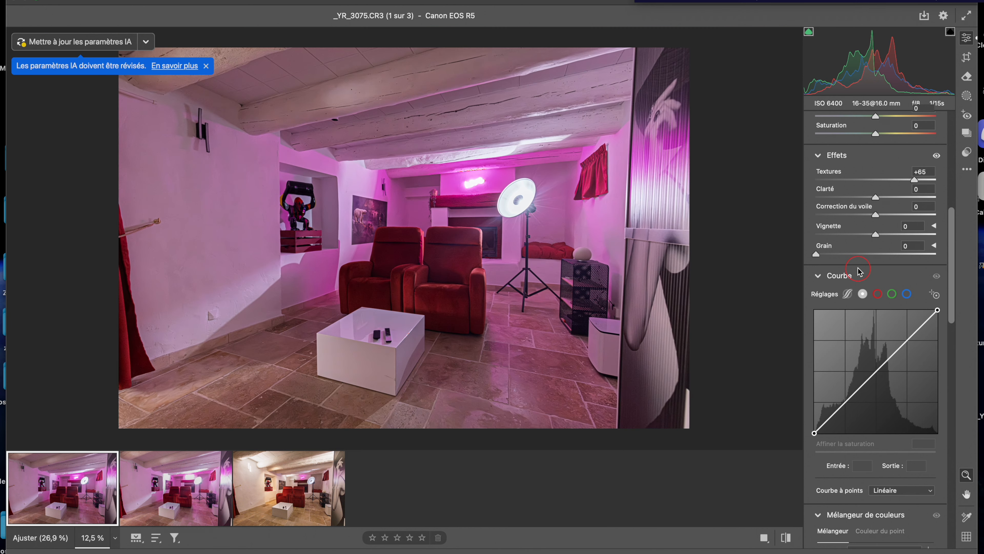
pyautogui.press('super+minus')
pyautogui.press('super+plus')
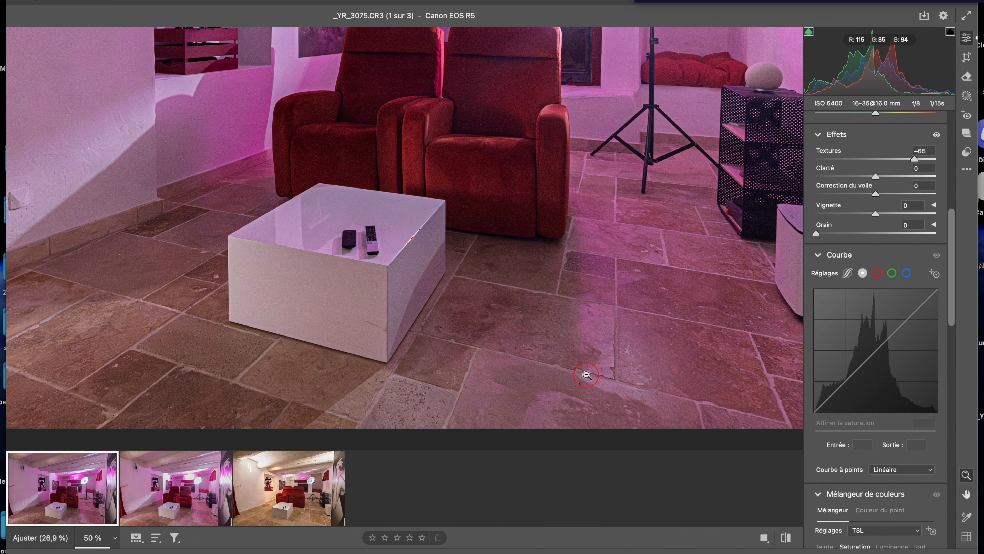
pyautogui.press('super+minus')
pyautogui.press('super+minus')
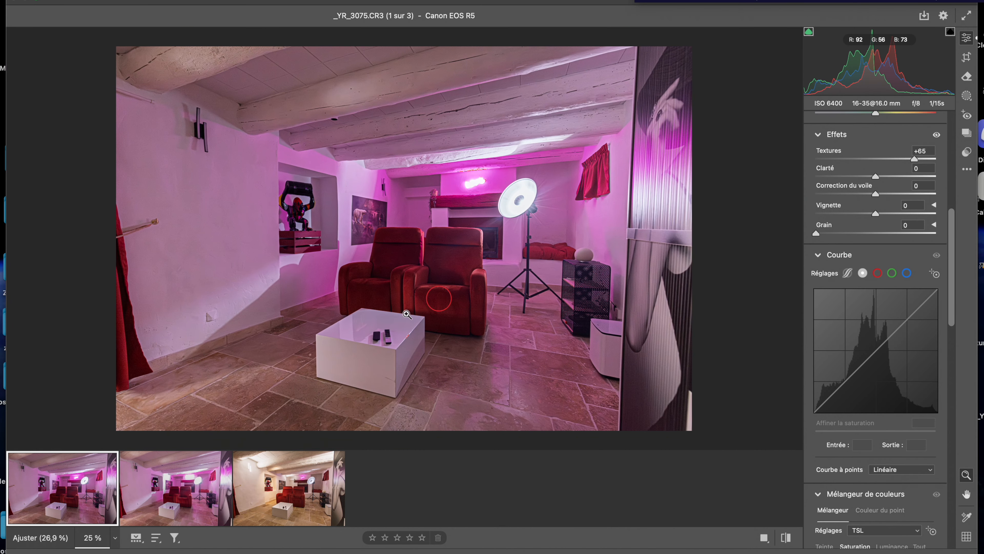
# Compare _YR_3078.CR3 and _YR_3079.CR3 with _YR_3075.CR3, then select all three room photos.
pyautogui.click(142, 471)
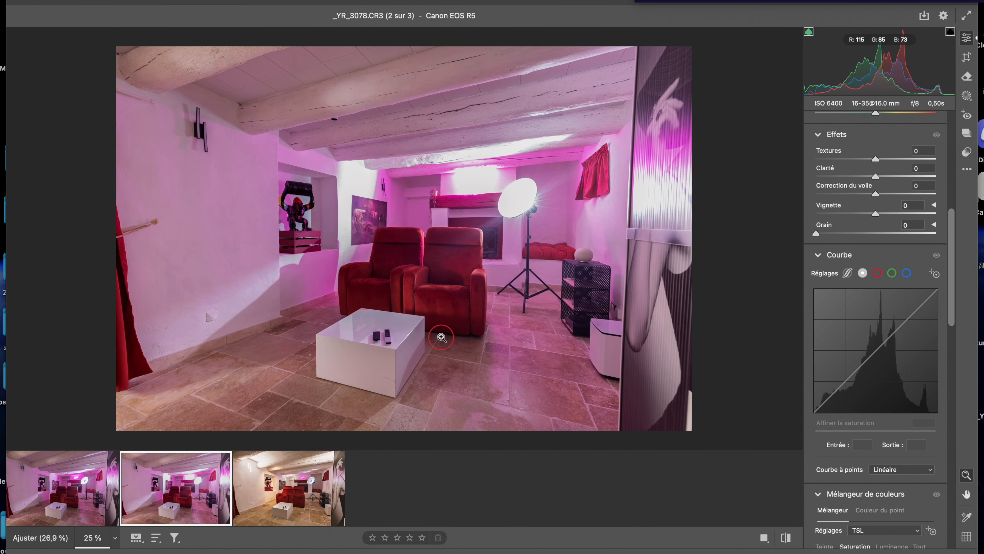
pyautogui.click(266, 493)
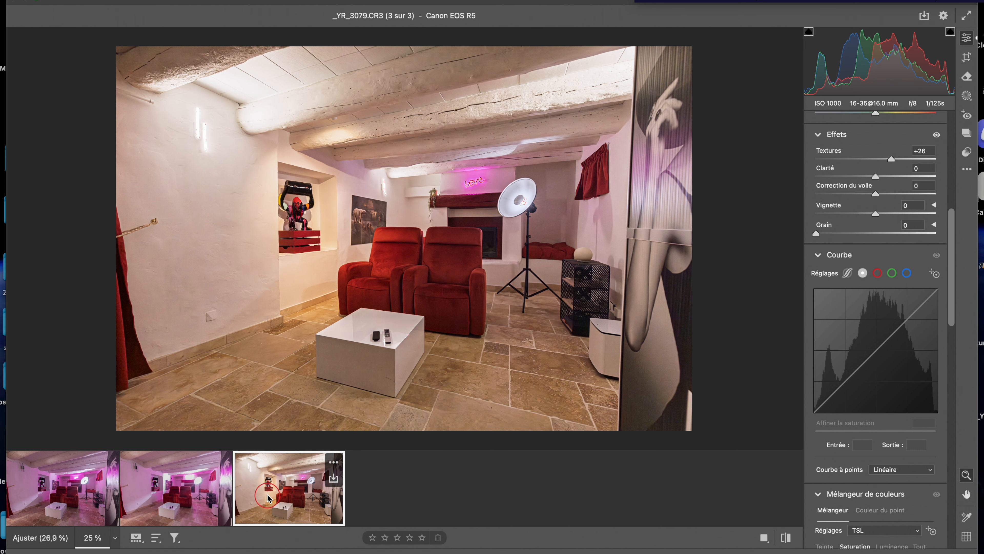
pyautogui.press('Left')
pyautogui.press('Left')
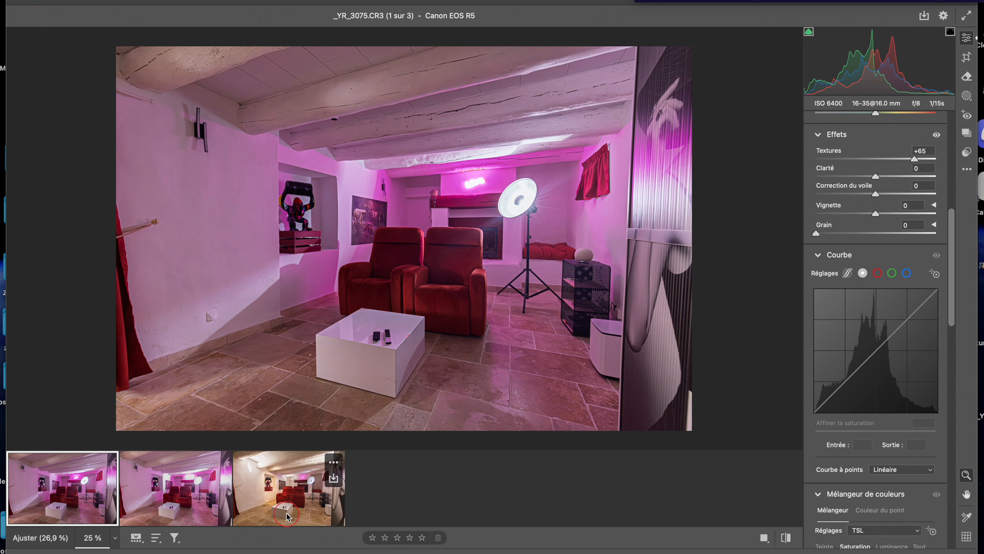
pyautogui.keyDown('shift'); pyautogui.click(287, 516); pyautogui.keyUp('shift')
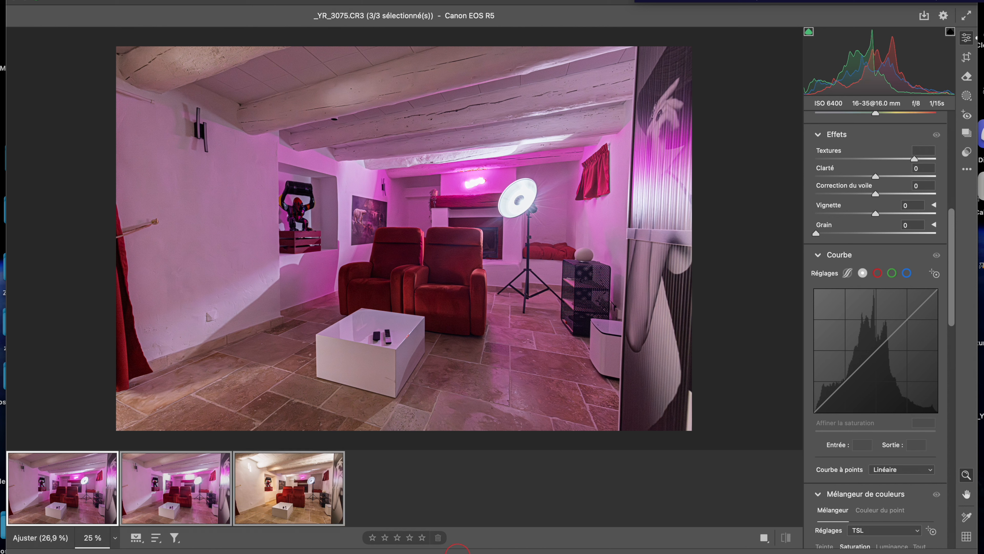
# Apply lens blur (Flou obj.) to the portrait _V6A3536.JPG.
pyautogui.click(817, 511)
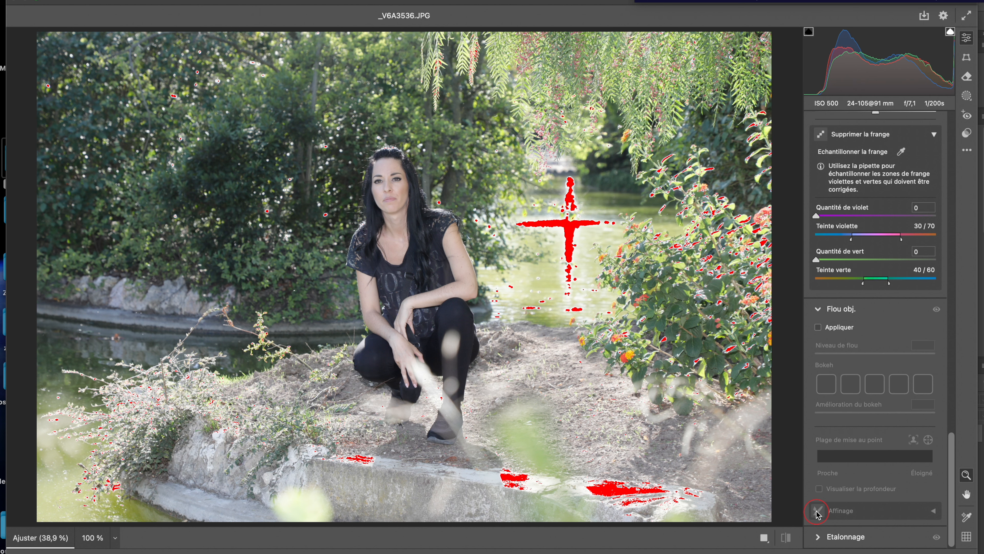
pyautogui.click(837, 327)
pyautogui.click(837, 329)
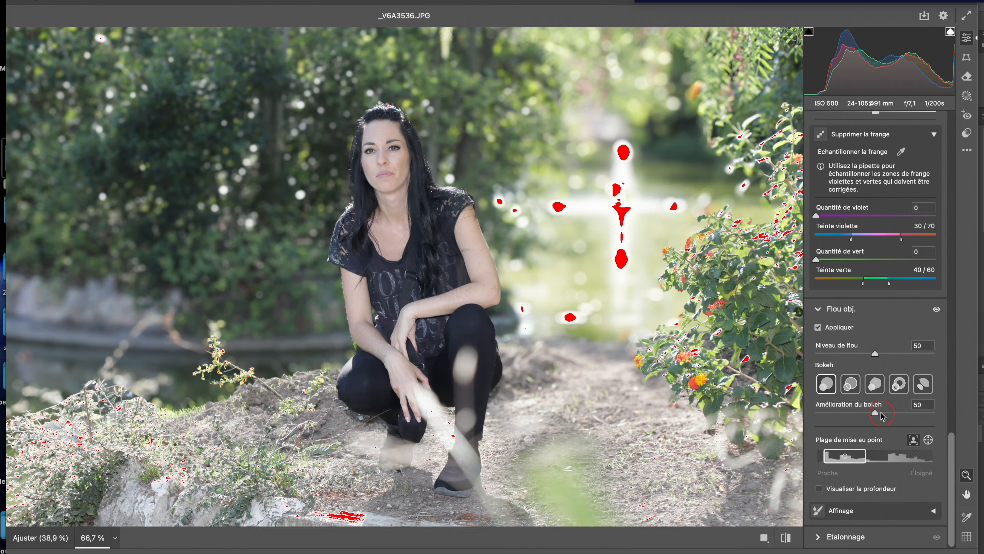
# Inspect the blur around the woman's hair, clothing and legs at 100 %, and compare the portrait with and without Flou obj.
pyautogui.click(405, 196)
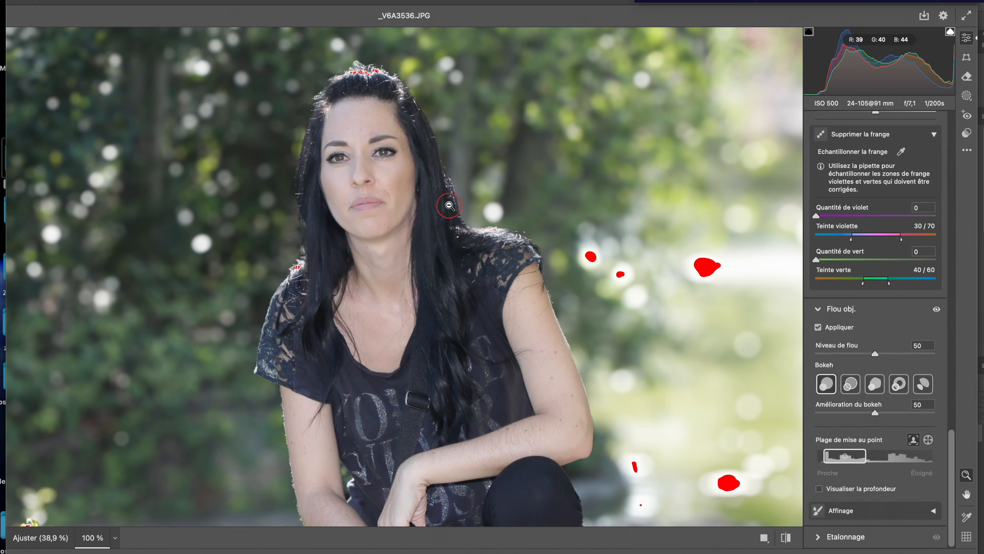
pyautogui.scroll(-5, 563, 294)
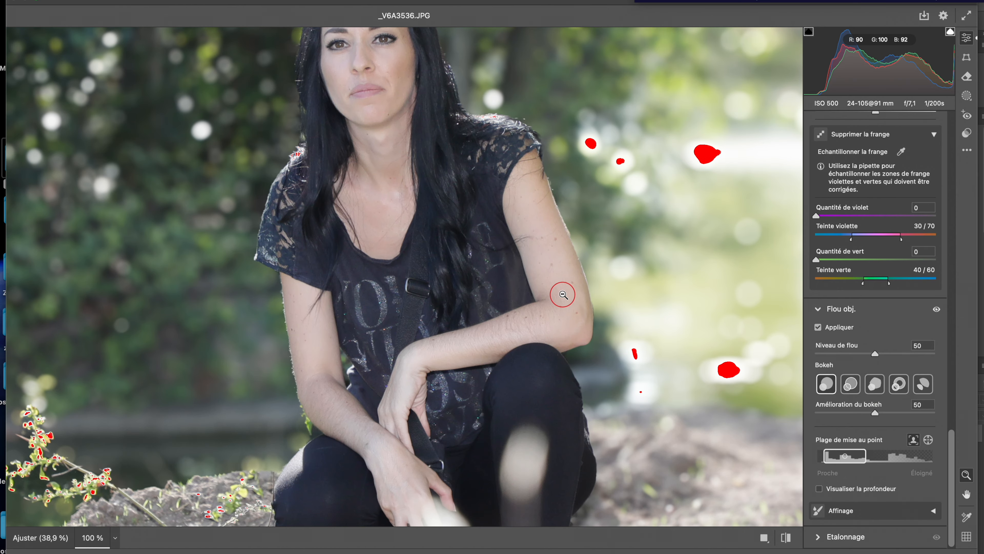
pyautogui.scroll(3, 310, 186)
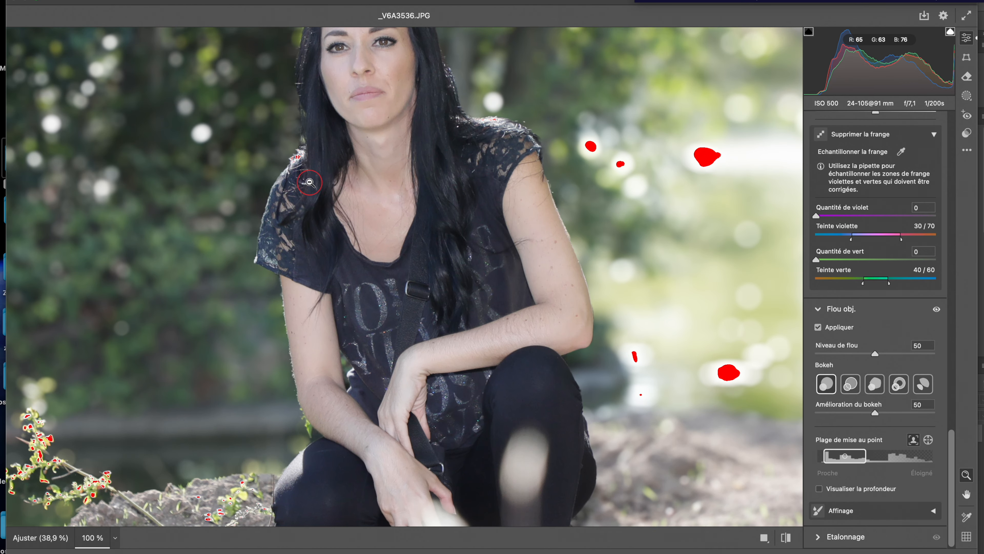
pyautogui.scroll(3, 364, 158)
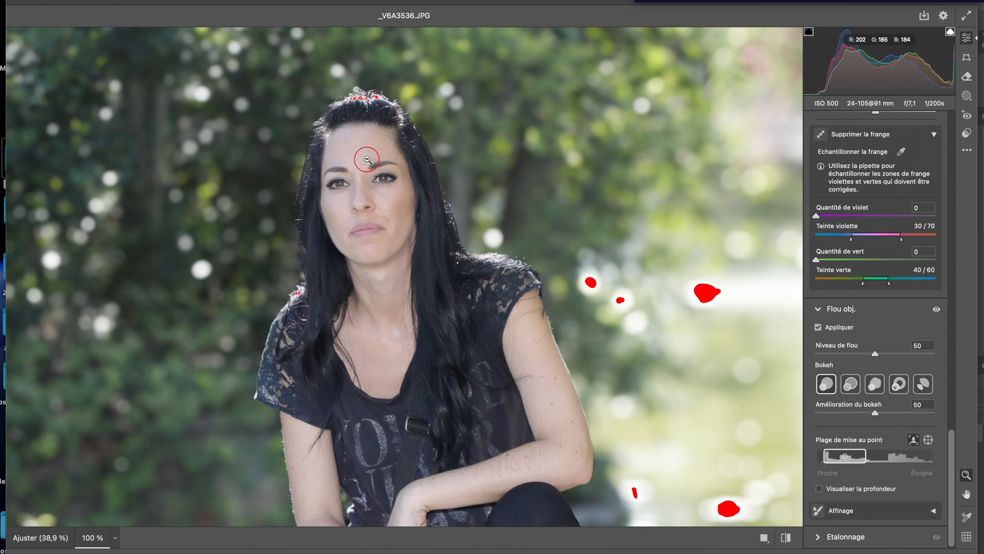
pyautogui.scroll(-10, 384, 161)
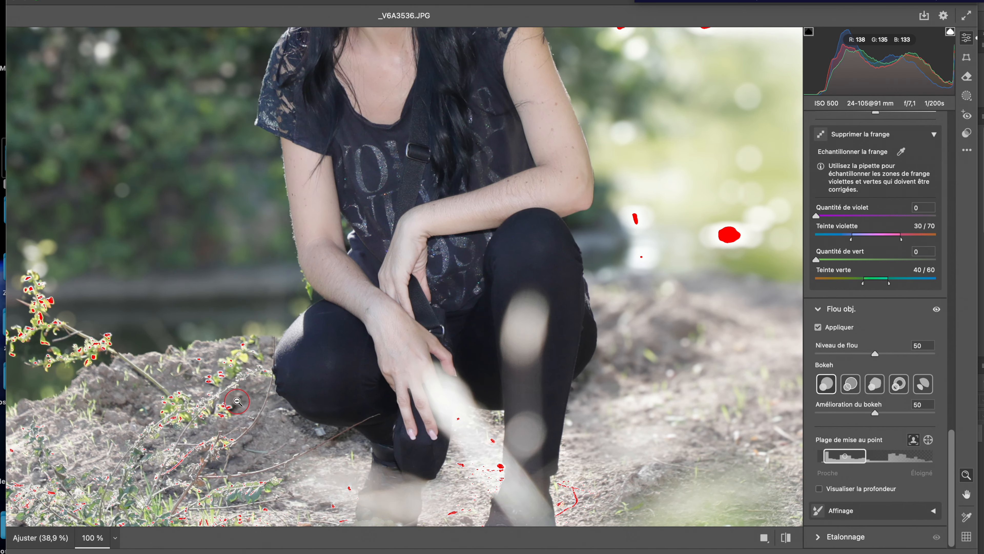
pyautogui.scroll(4, 532, 415)
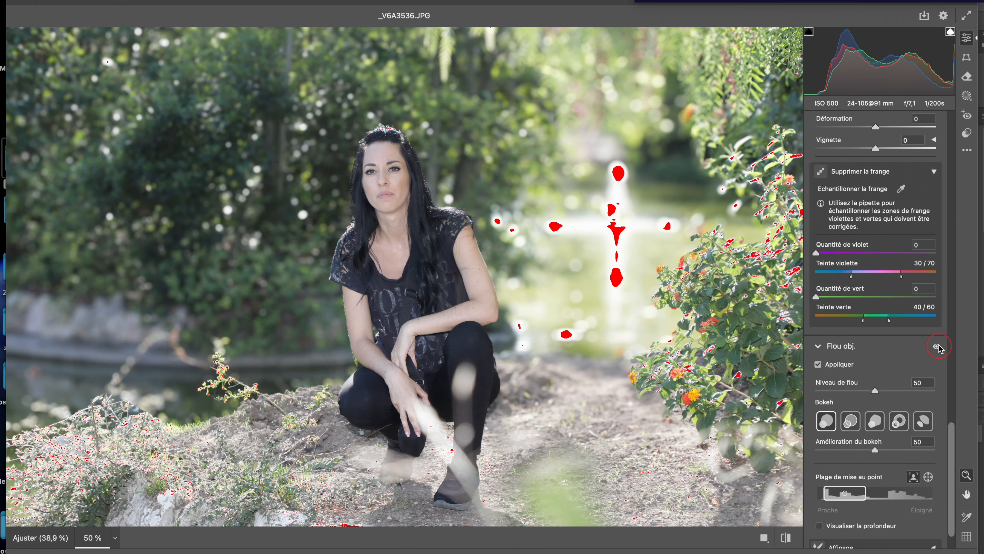
pyautogui.click(938, 347)
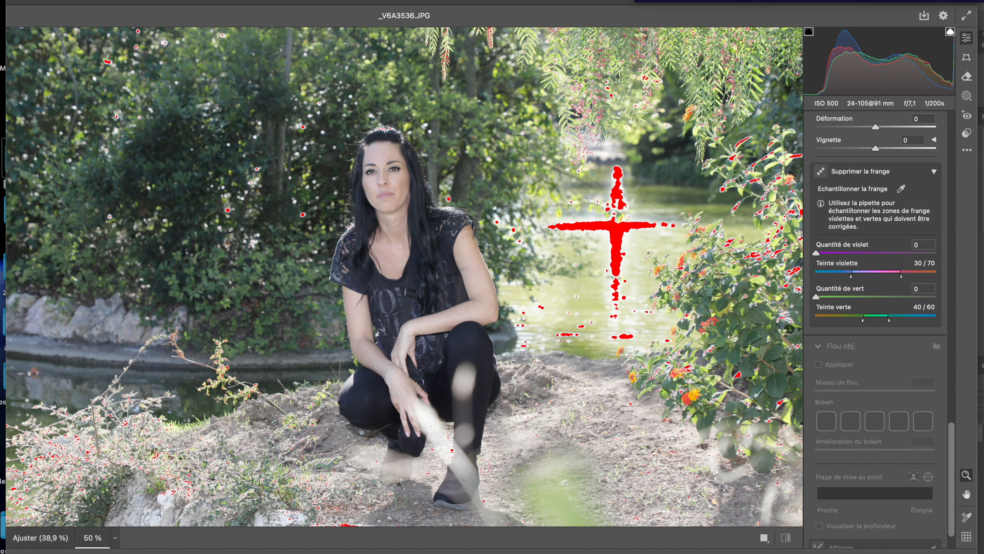
pyautogui.click(938, 346)
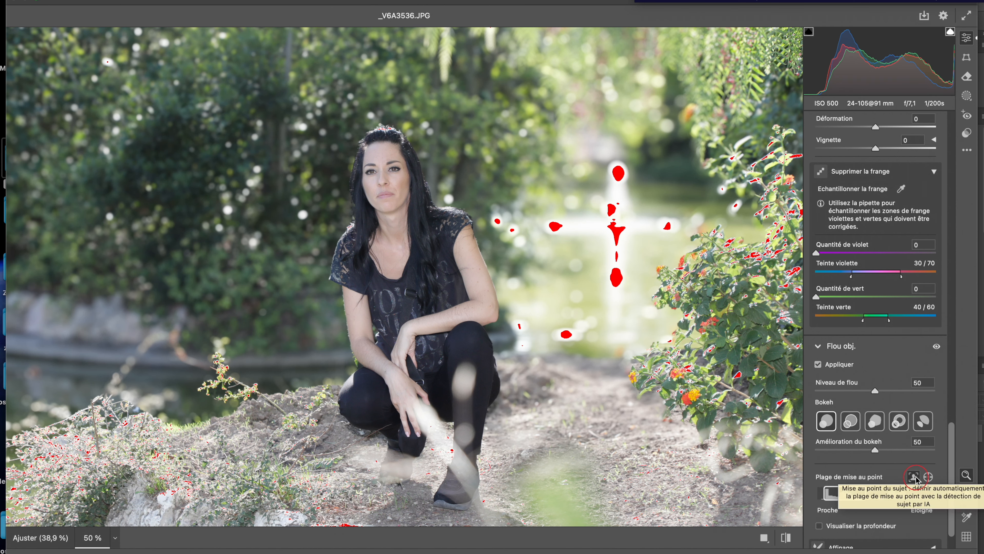
# Set Amélioration du bokeh to 77 and try the Bulle, 5 lames, Anneau and Œil de chat shapes, ending on Cercle.
pyautogui.moveTo(877, 451); pyautogui.dragTo(935, 451)
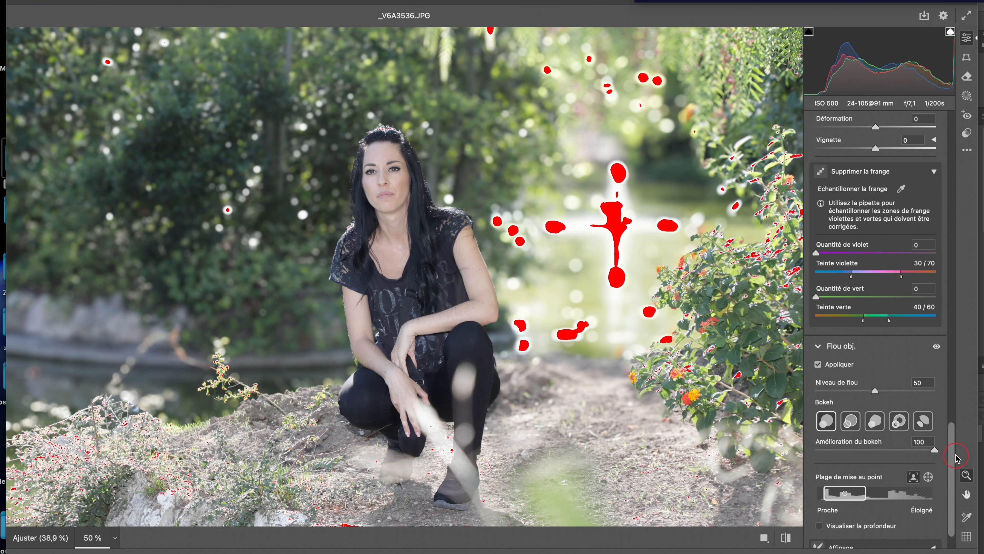
pyautogui.moveTo(935, 451); pyautogui.dragTo(908, 454)
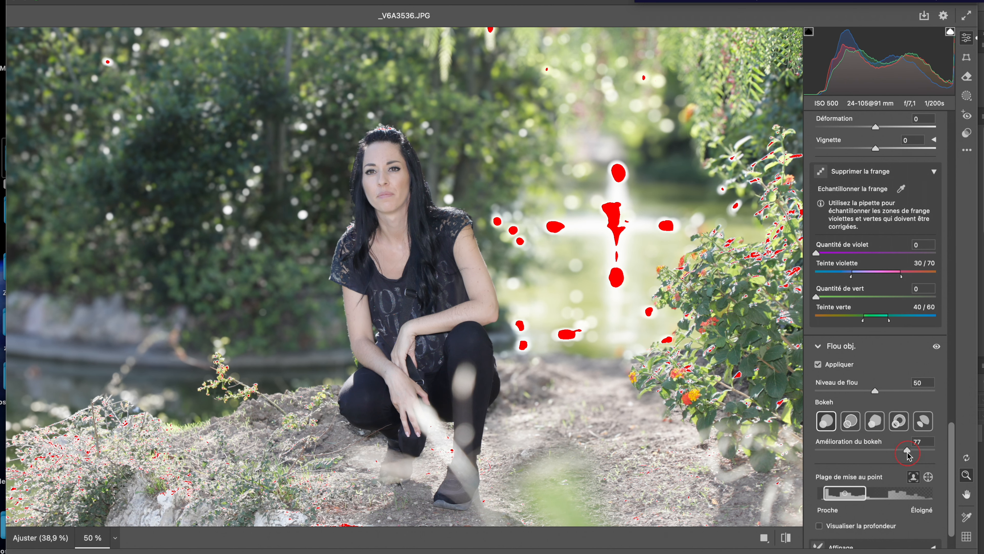
pyautogui.click(875, 421)
pyautogui.click(827, 424)
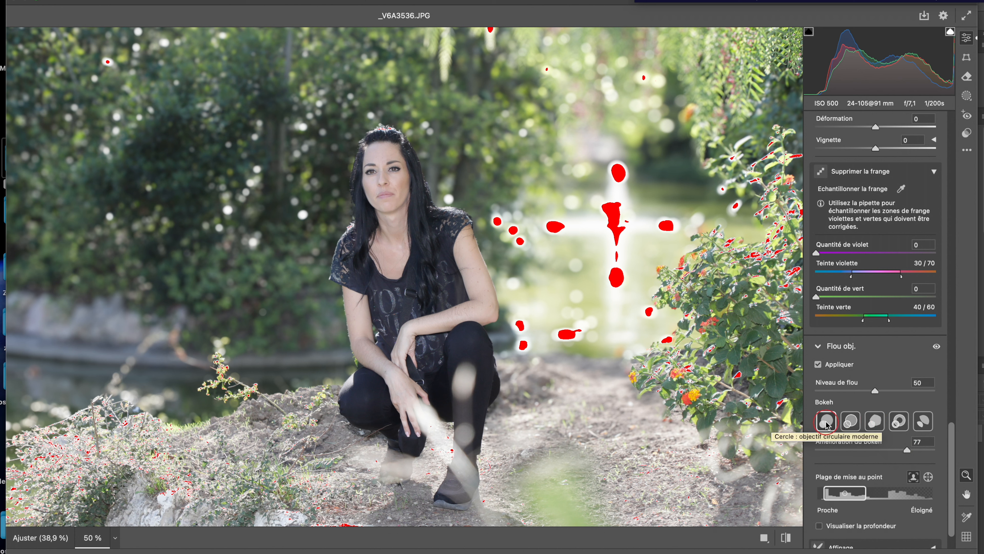
pyautogui.click(852, 422)
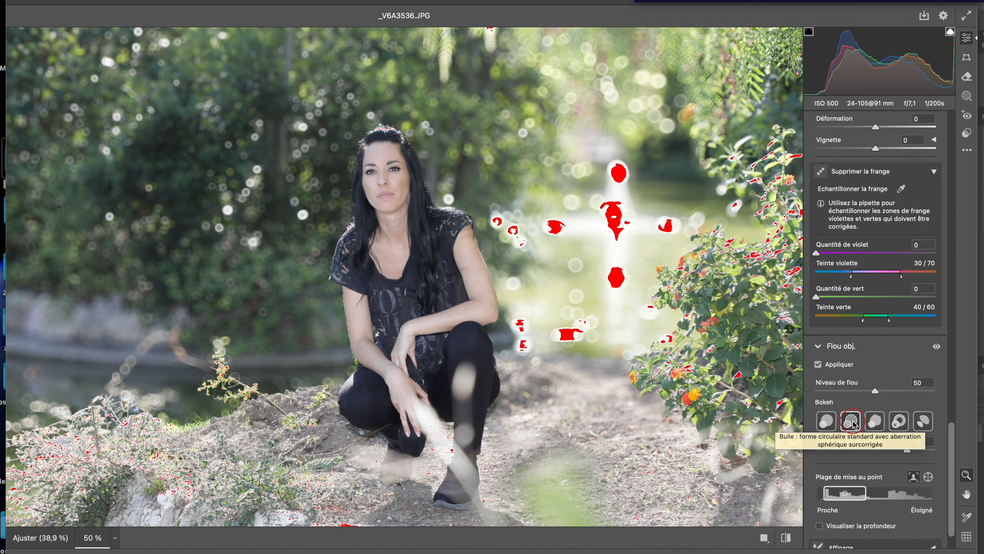
pyautogui.click(876, 424)
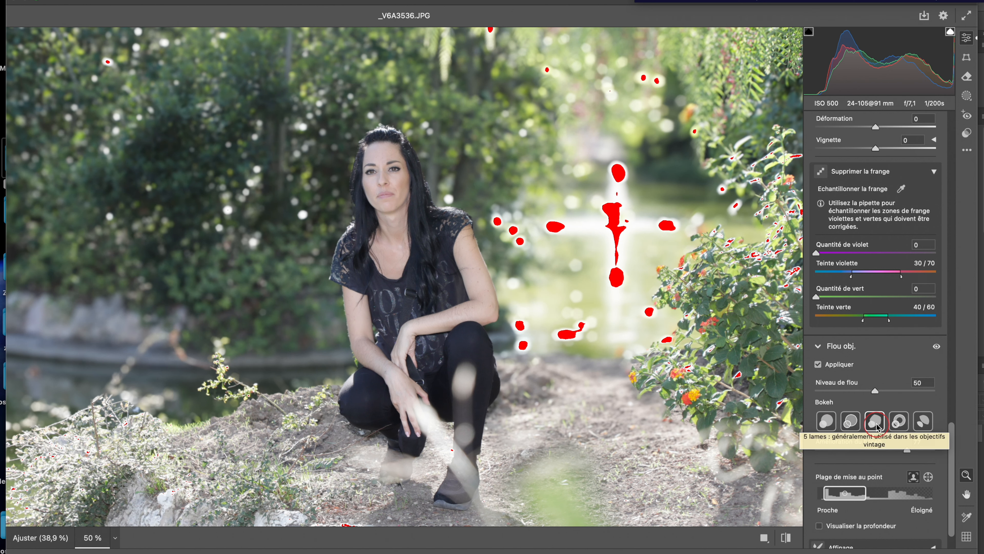
pyautogui.click(903, 429)
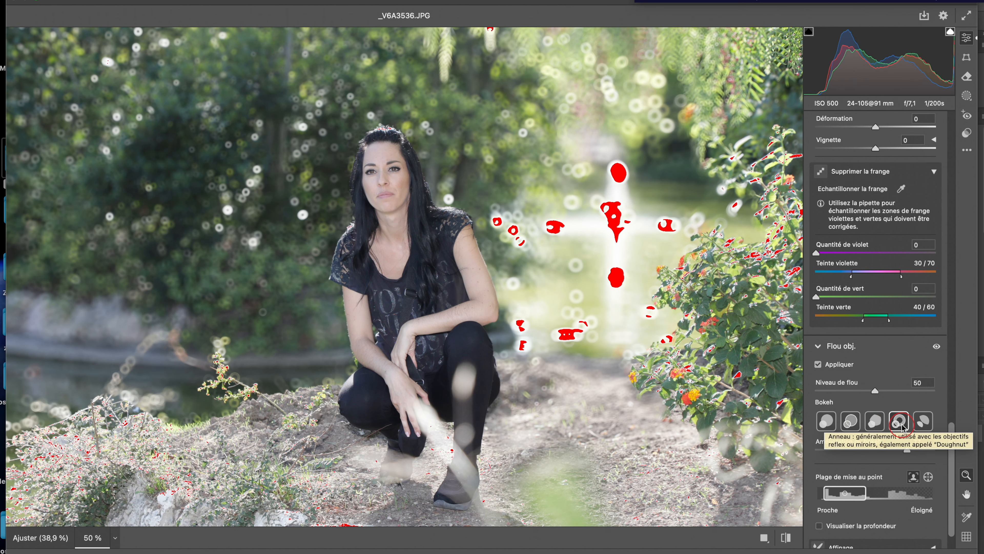
pyautogui.click(924, 424)
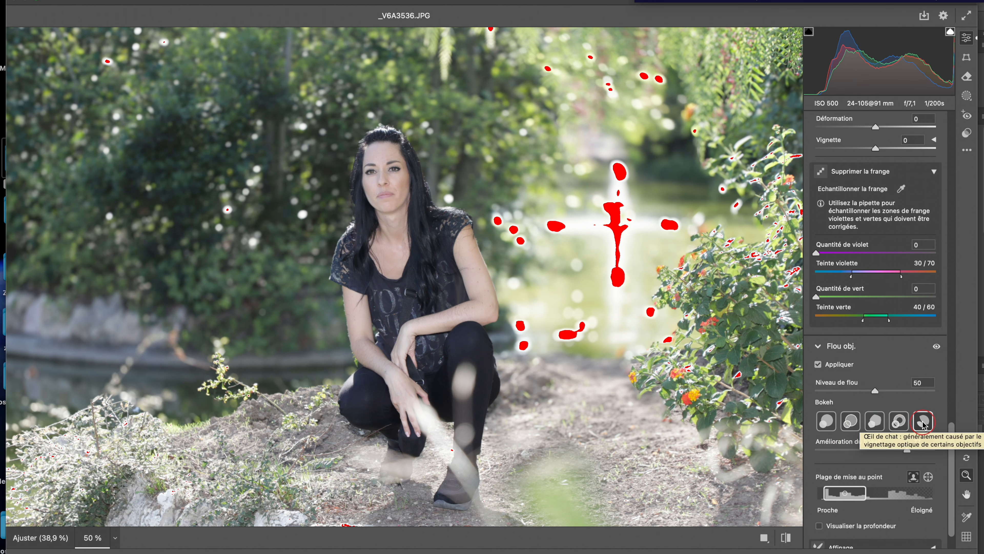
pyautogui.click(827, 422)
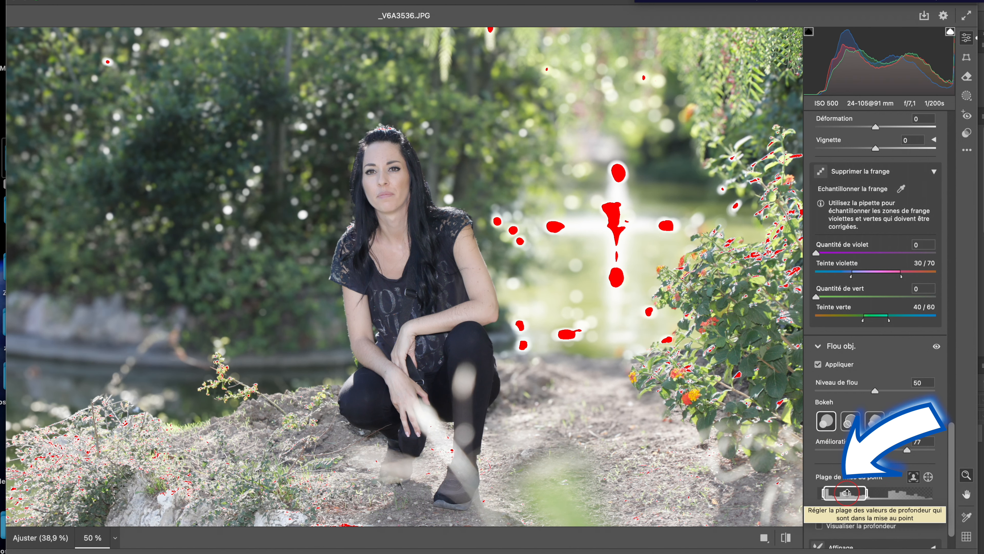
# Shift the focus range to the far background (64–100), then move it to the near range 0–36 covering the woman.
pyautogui.moveTo(846, 493); pyautogui.dragTo(913, 493)
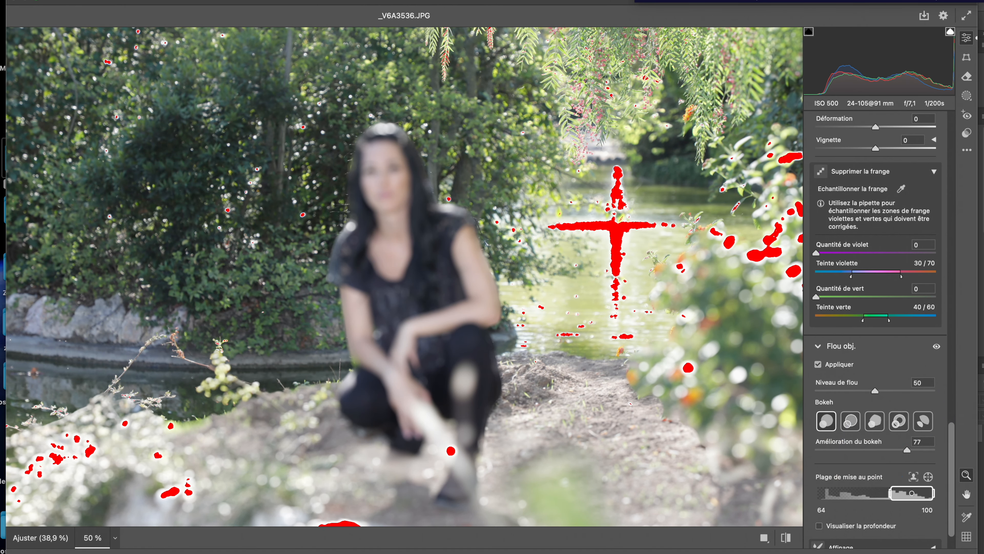
pyautogui.moveTo(913, 493)
pyautogui.mouseDown()
pyautogui.moveTo(838, 493)
pyautogui.moveTo(912, 493)
pyautogui.mouseUp()
pyautogui.moveTo(912, 493); pyautogui.dragTo(838, 493)
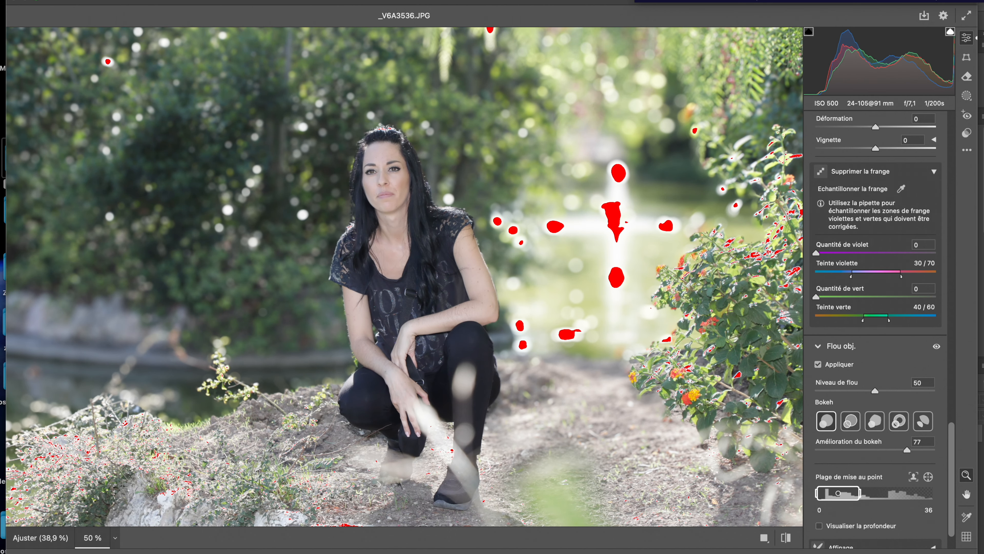
# Turn on Visualiser la profondeur and examine the depth map across the whole portrait.
pyautogui.scroll(-2, 932, 512)
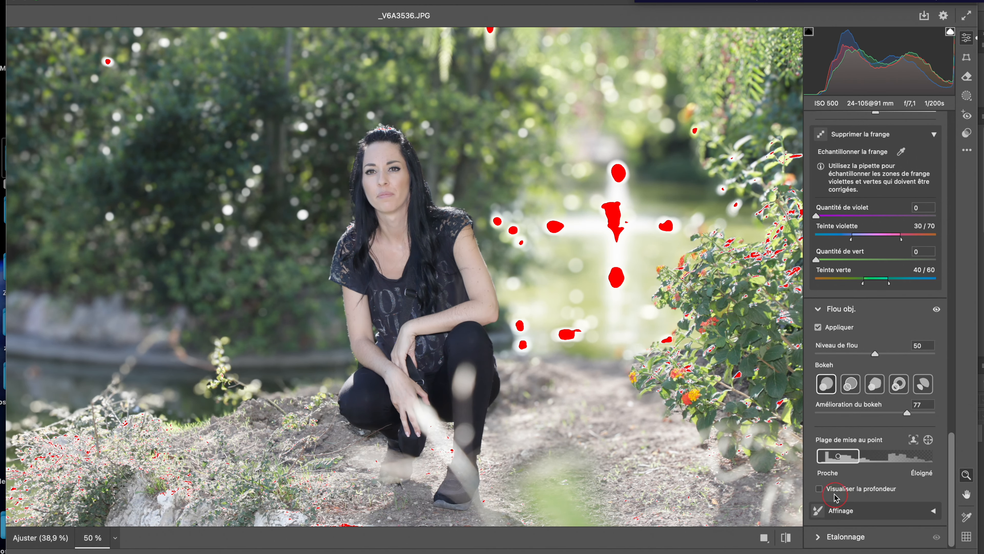
pyautogui.click(820, 489)
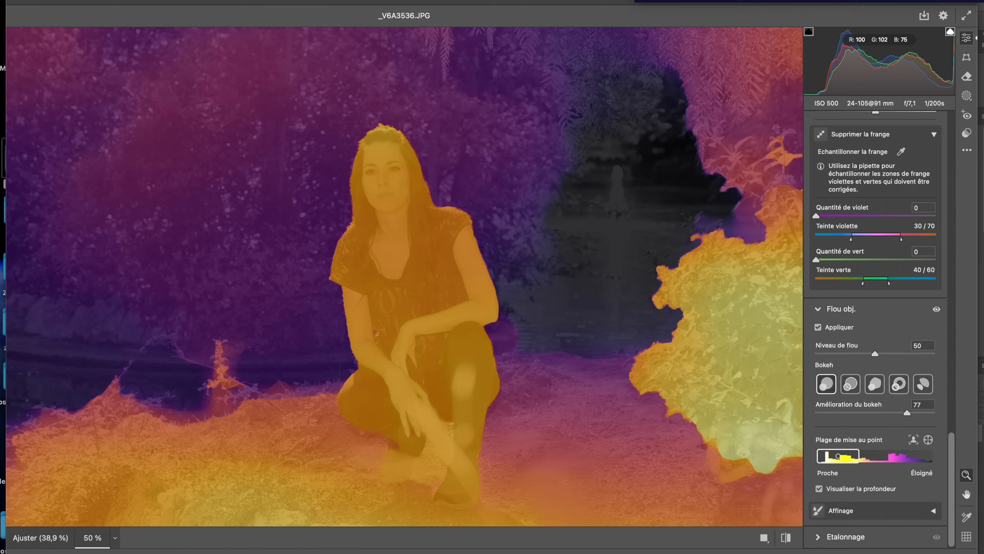
pyautogui.scroll(5, 697, 403)
pyautogui.scroll(-8, 697, 407)
pyautogui.scroll(4, 659, 411)
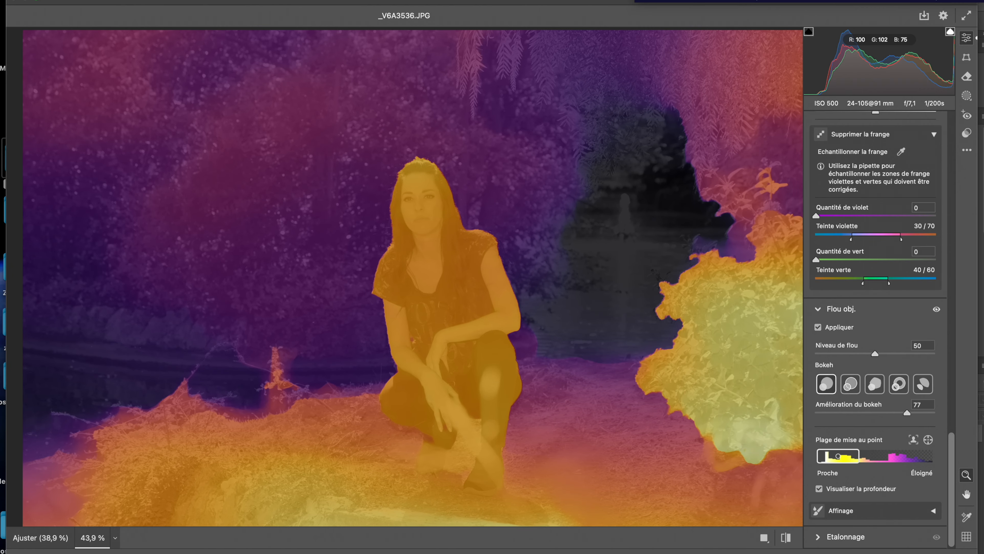
pyautogui.scroll(-4, 620, 419)
pyautogui.scroll(5, 620, 419)
pyautogui.scroll(-4, 526, 341)
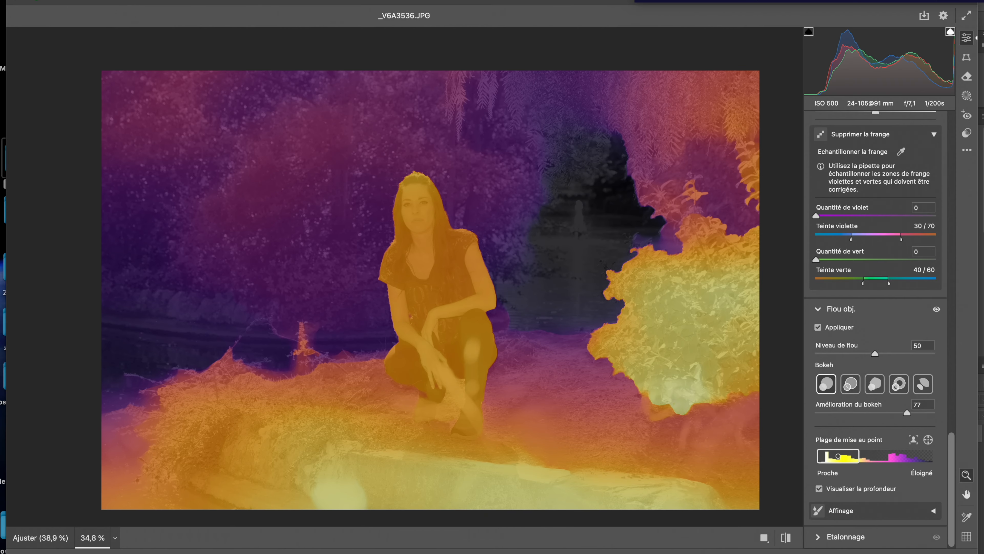
# Open the Affinage settings and paint with the Flou brush over part of the flowering bush beside the woman.
pyautogui.click(934, 514)
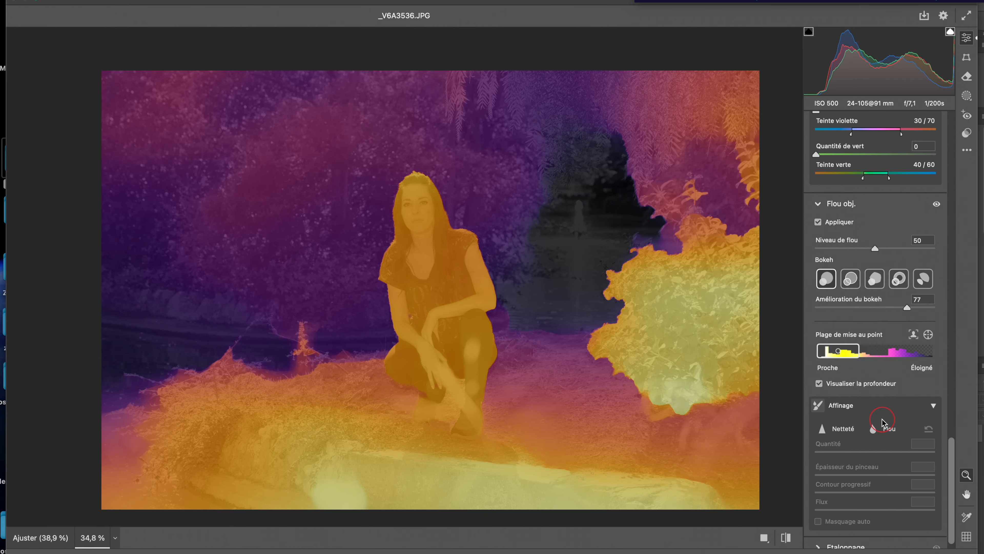
pyautogui.click(887, 433)
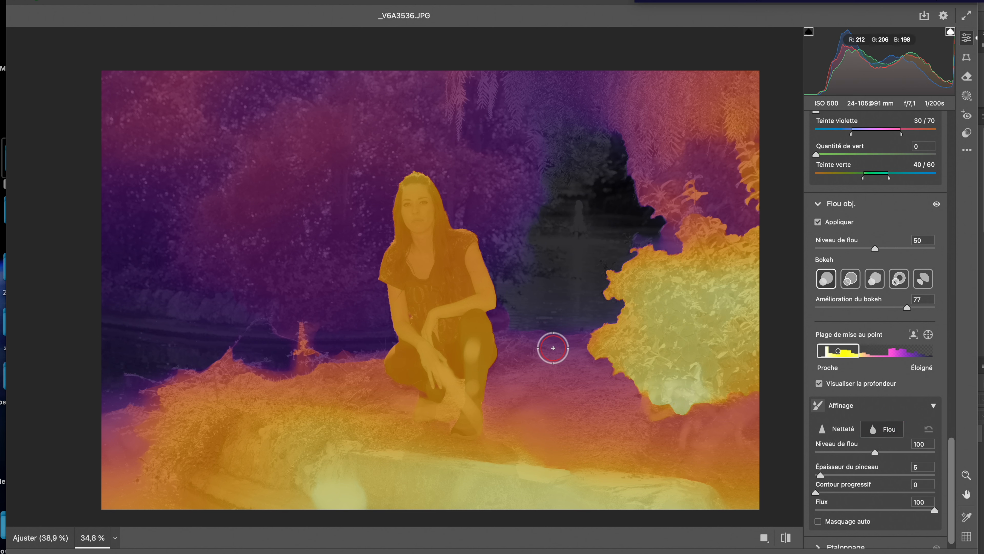
pyautogui.moveTo(638, 351)
pyautogui.mouseDown()
pyautogui.moveTo(622, 342)
pyautogui.moveTo(668, 306)
pyautogui.moveTo(620, 288)
pyautogui.moveTo(670, 267)
pyautogui.mouseUp()
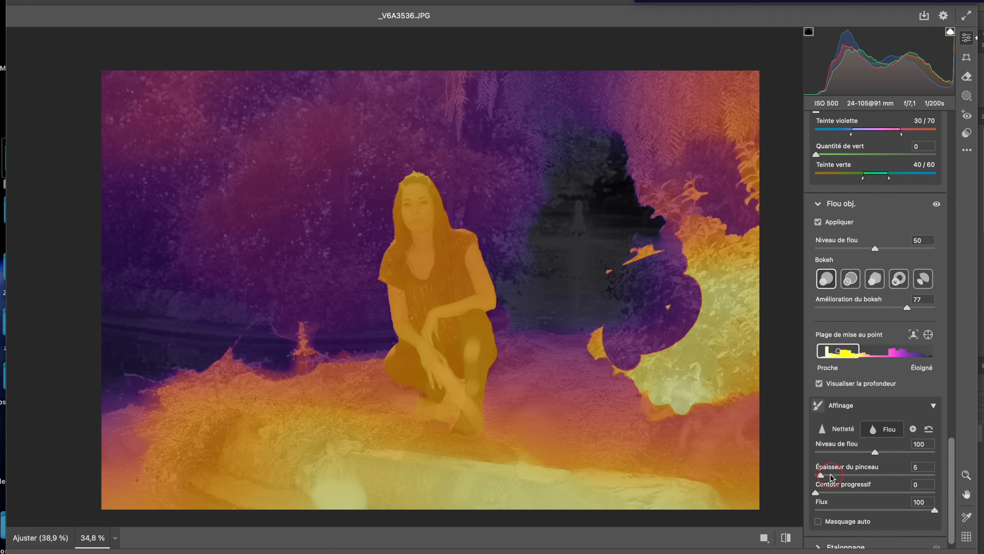
# Set the blur brush to size 23 and Contour progressif 100, paint over the flowering bush, and turn off the depth view.
pyautogui.moveTo(821, 475)
pyautogui.mouseDown()
pyautogui.moveTo(821, 493)
pyautogui.moveTo(935, 492)
pyautogui.mouseUp()
pyautogui.moveTo(687, 332)
pyautogui.mouseDown()
pyautogui.moveTo(636, 292)
pyautogui.moveTo(682, 338)
pyautogui.moveTo(664, 362)
pyautogui.moveTo(678, 414)
pyautogui.moveTo(710, 126)
pyautogui.moveTo(683, 109)
pyautogui.mouseUp()
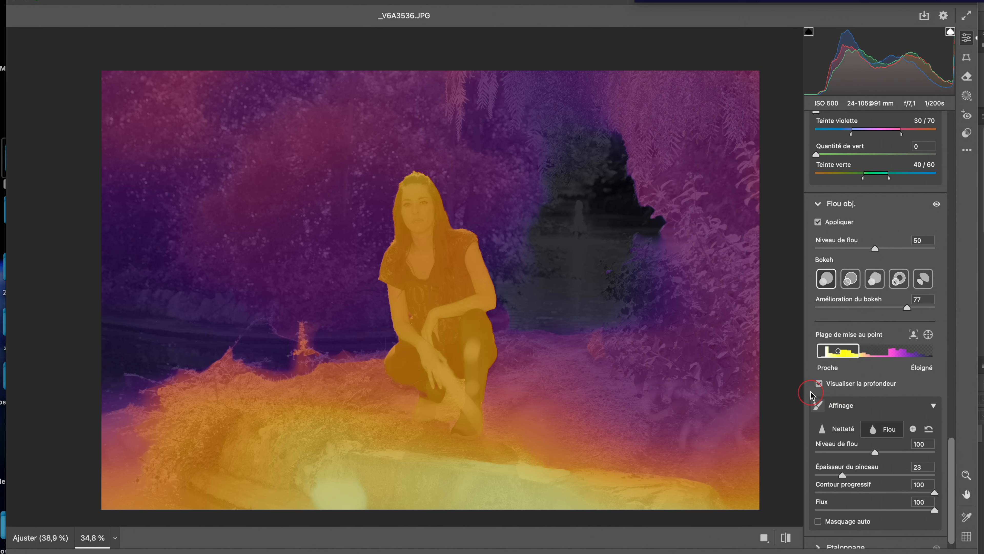
pyautogui.click(820, 384)
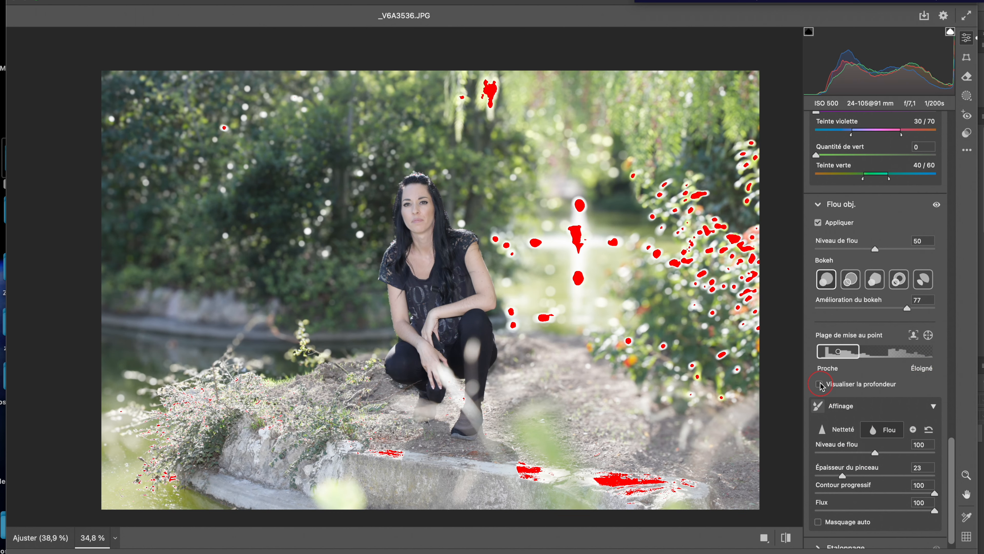